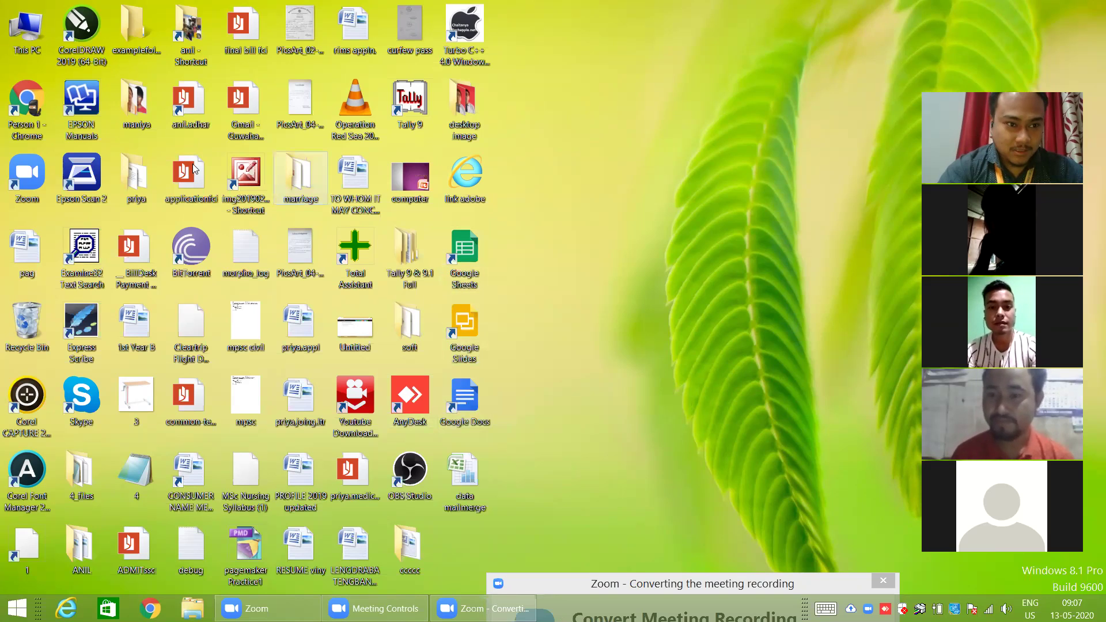
Step: Open This PC from the desktop and maximize its window
double_click(28, 40)
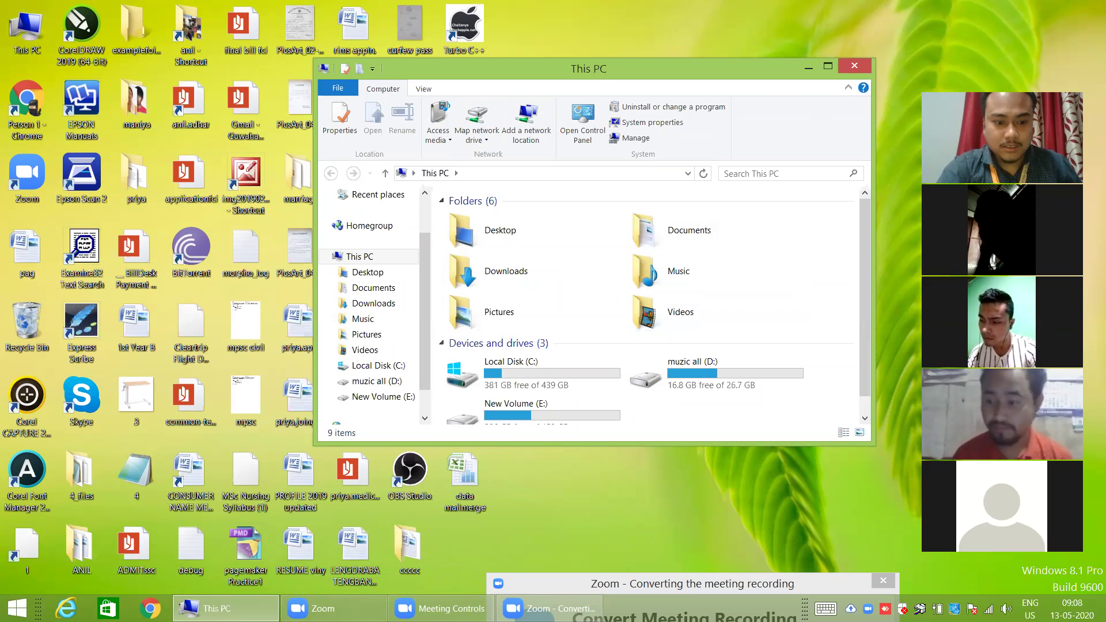
left_click(472, 483)
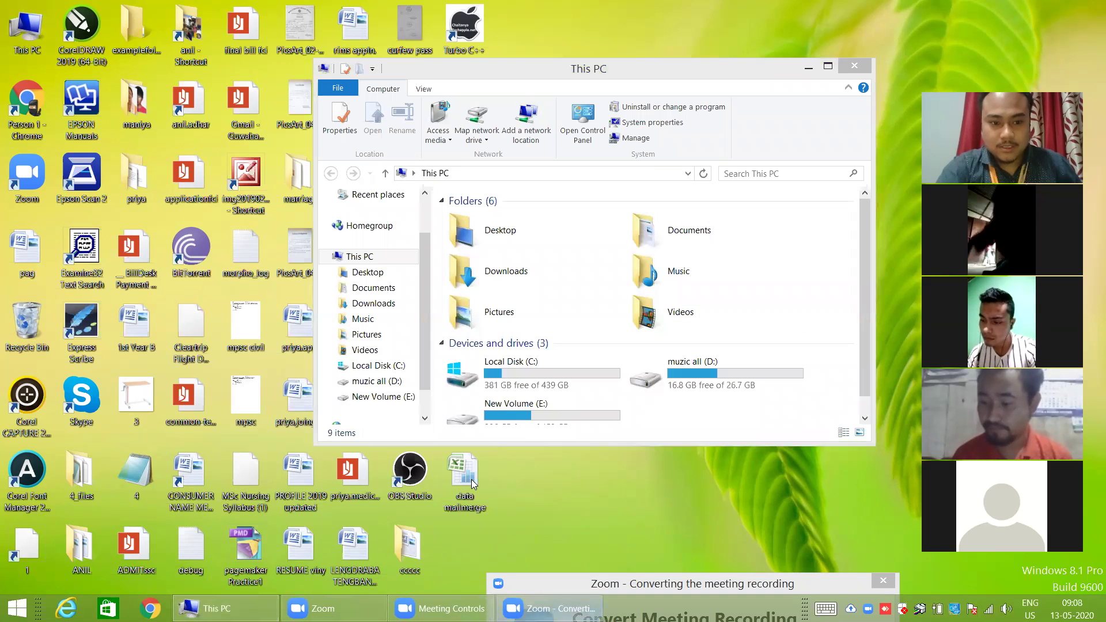
left_click(851, 60)
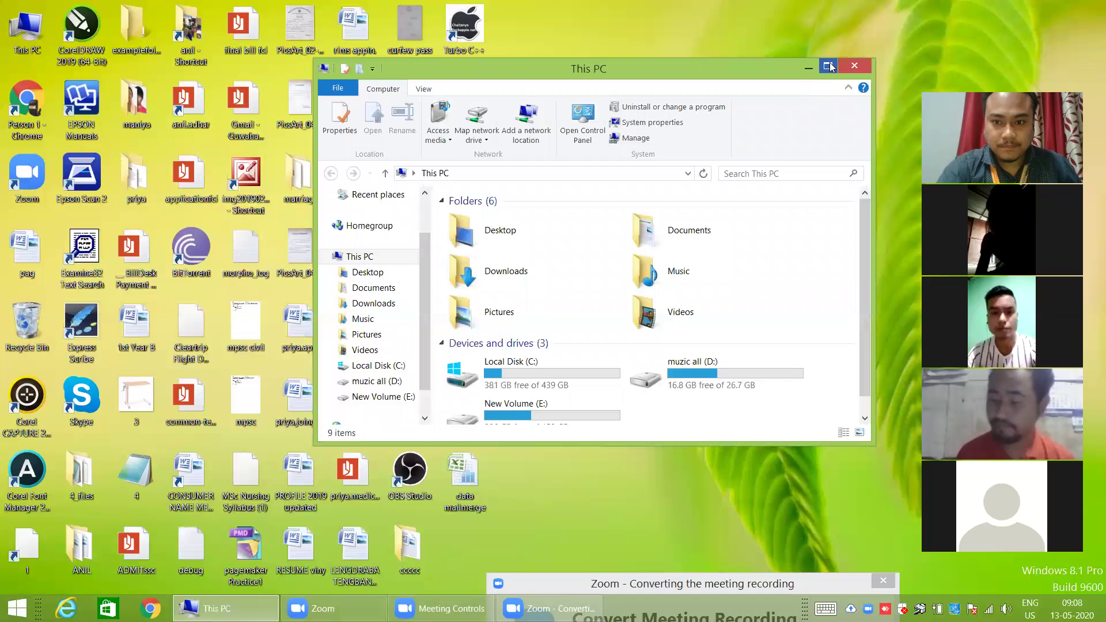
left_click(830, 65)
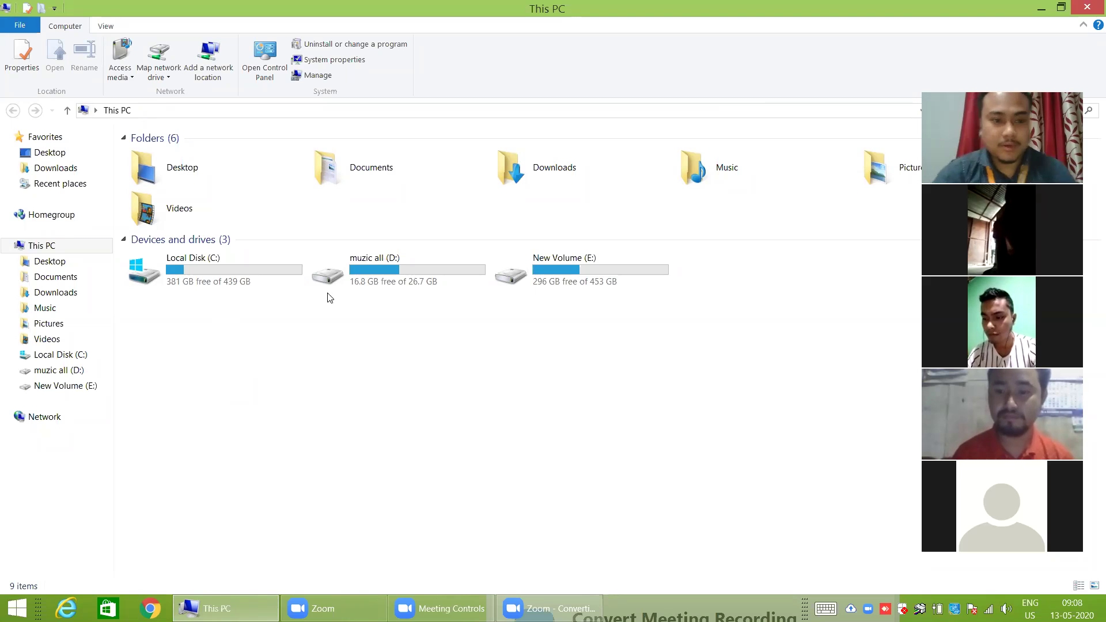
right_click(377, 389)
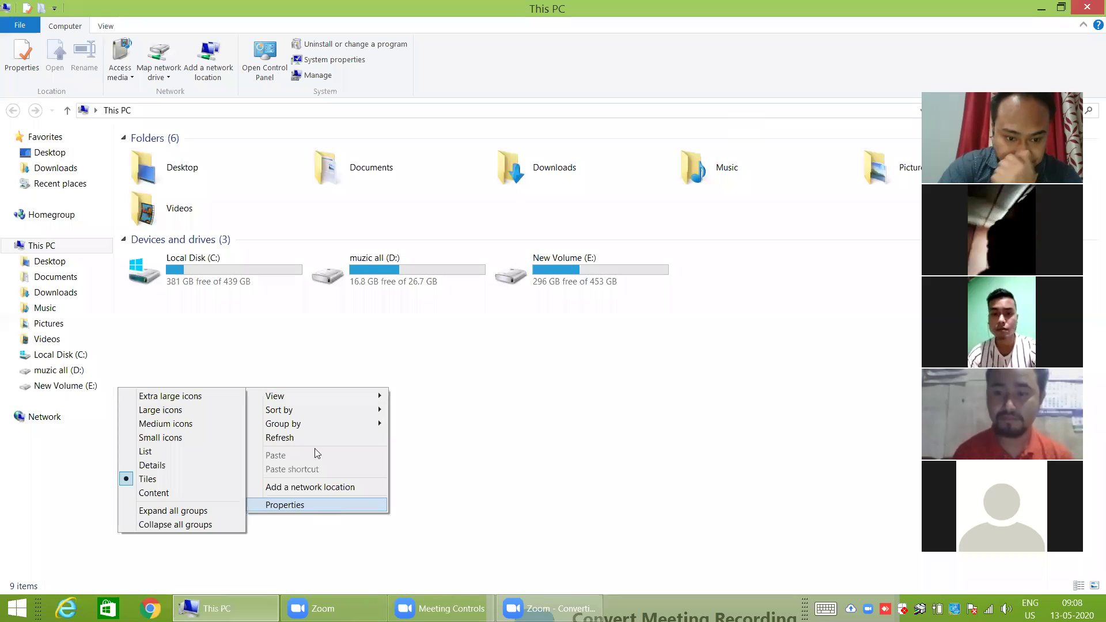
key("Escape")
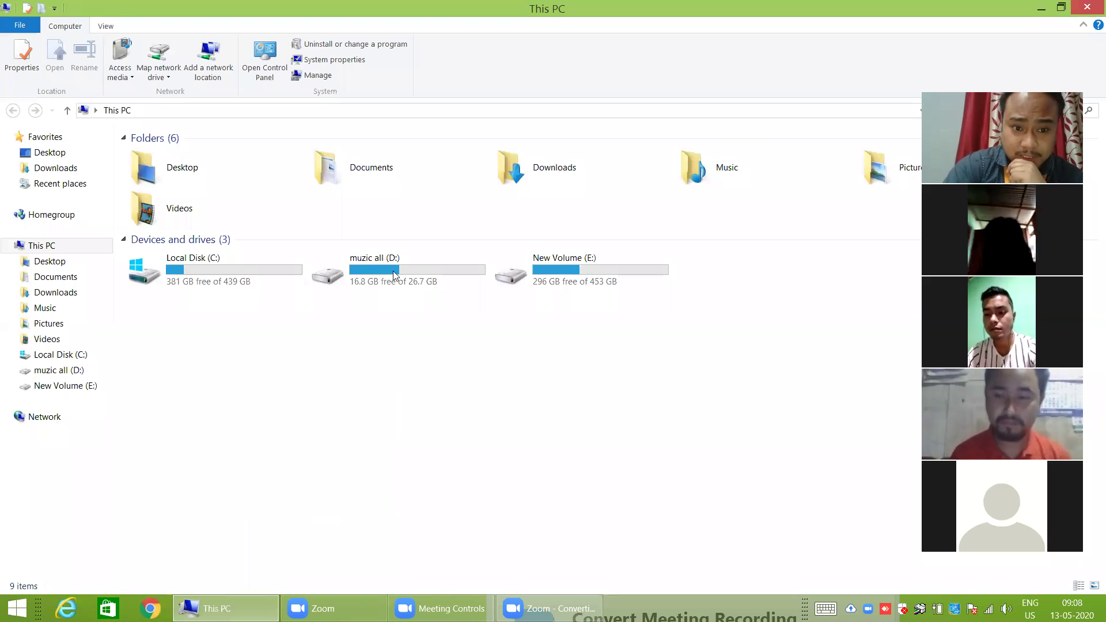
Step: Create a new folder with the default name on the muzic all (D:) drive
left_click(393, 269)
double_click(394, 269)
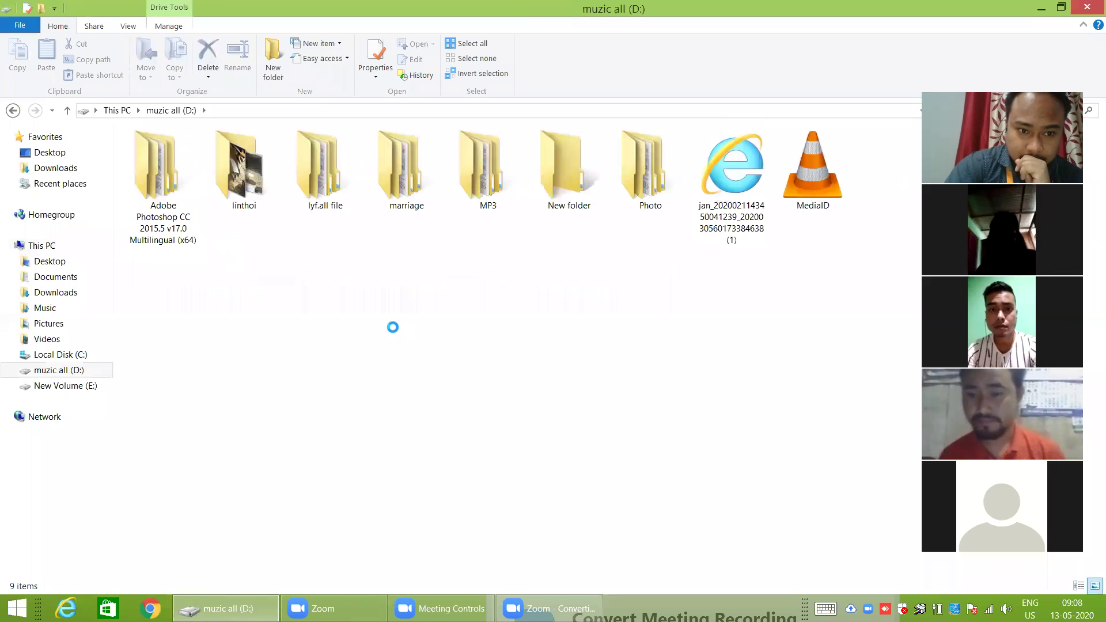
right_click(393, 327)
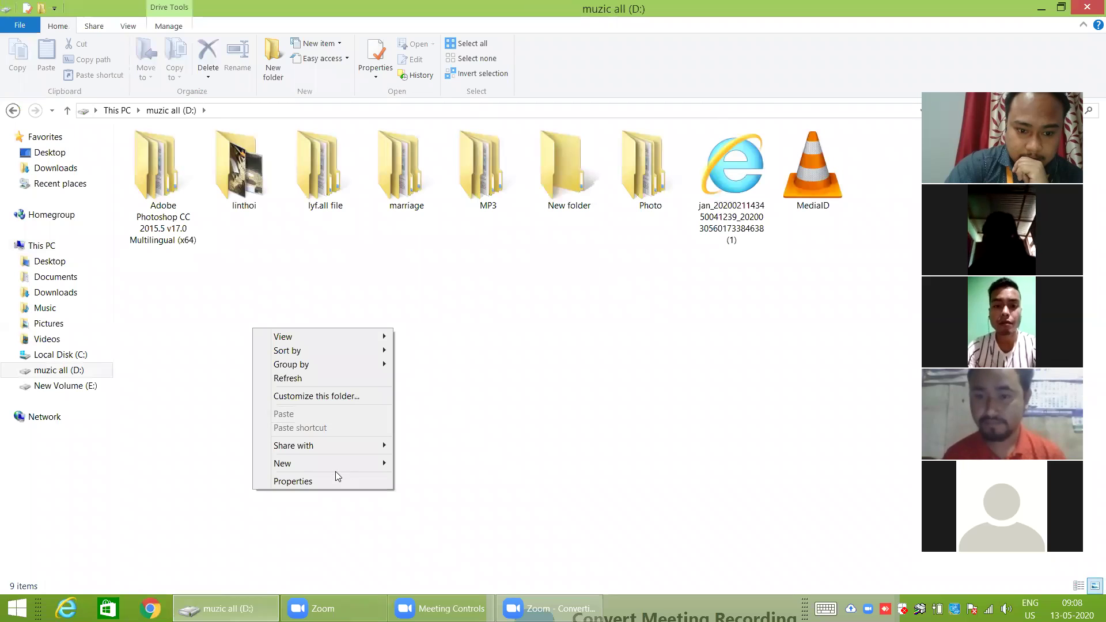
mouse_move(348, 464)
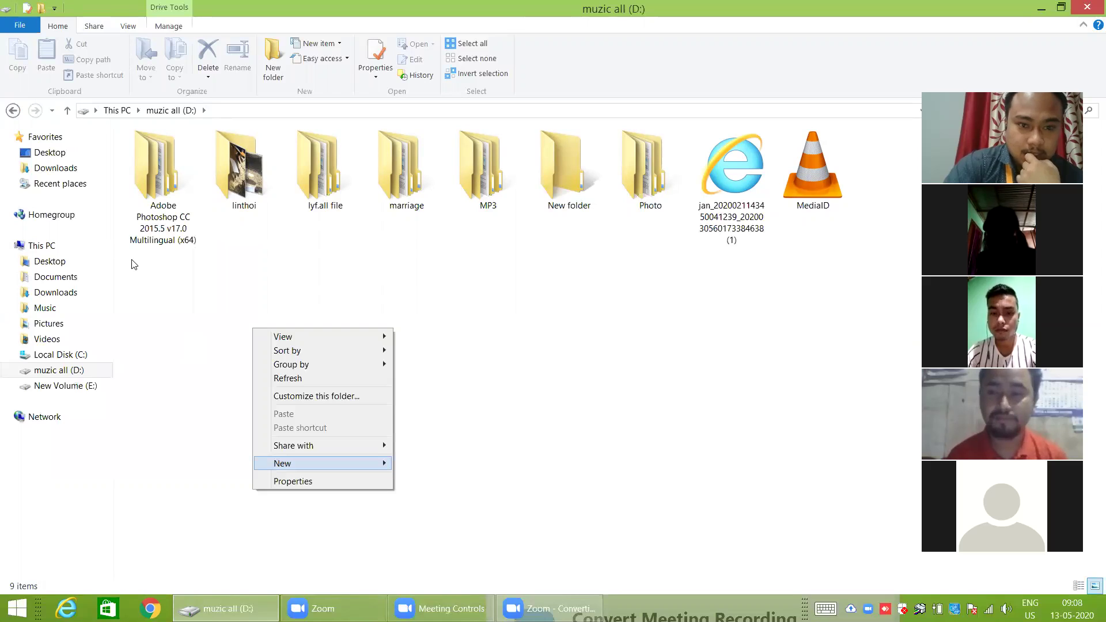
key("Return")
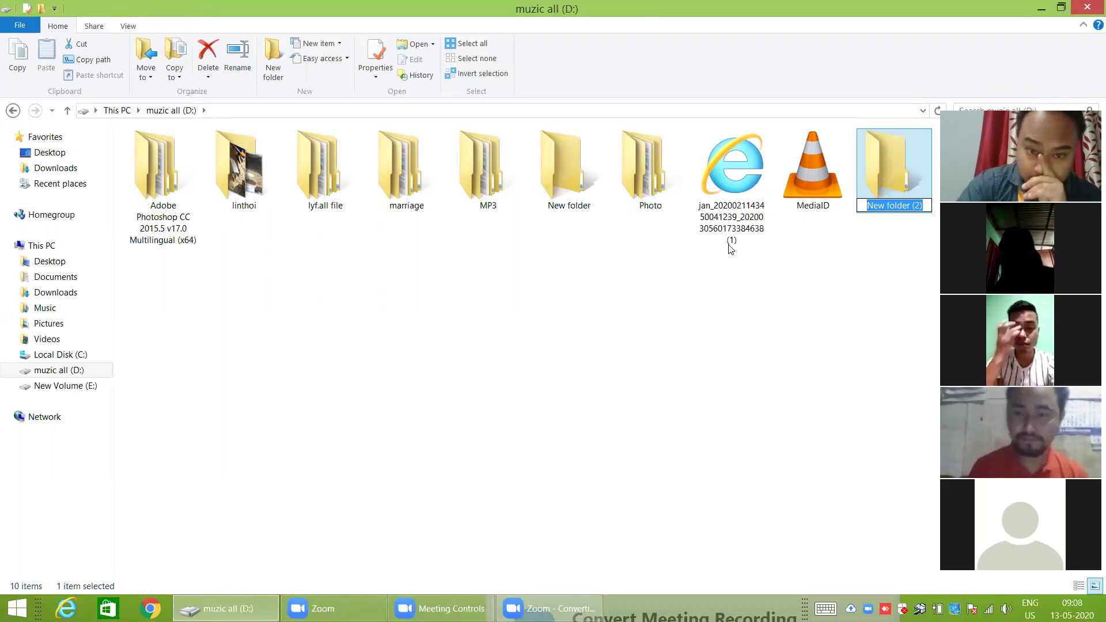
key("Return")
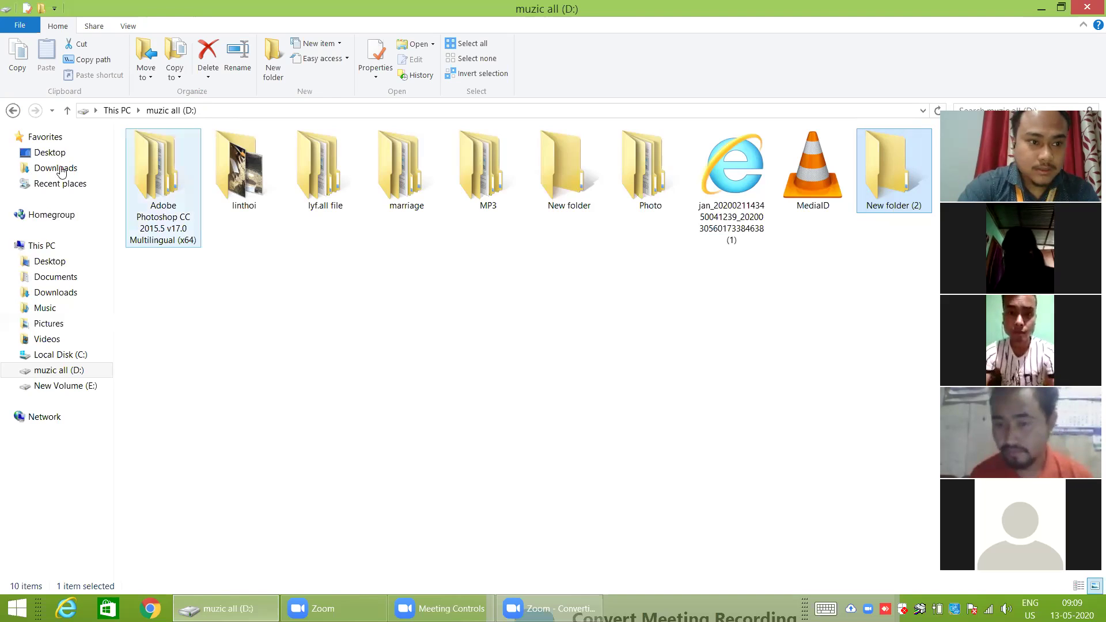
Step: Return to This PC and open the Program Files folder on Local Disk (C:) to look through its subfolders
key("BackSpace")
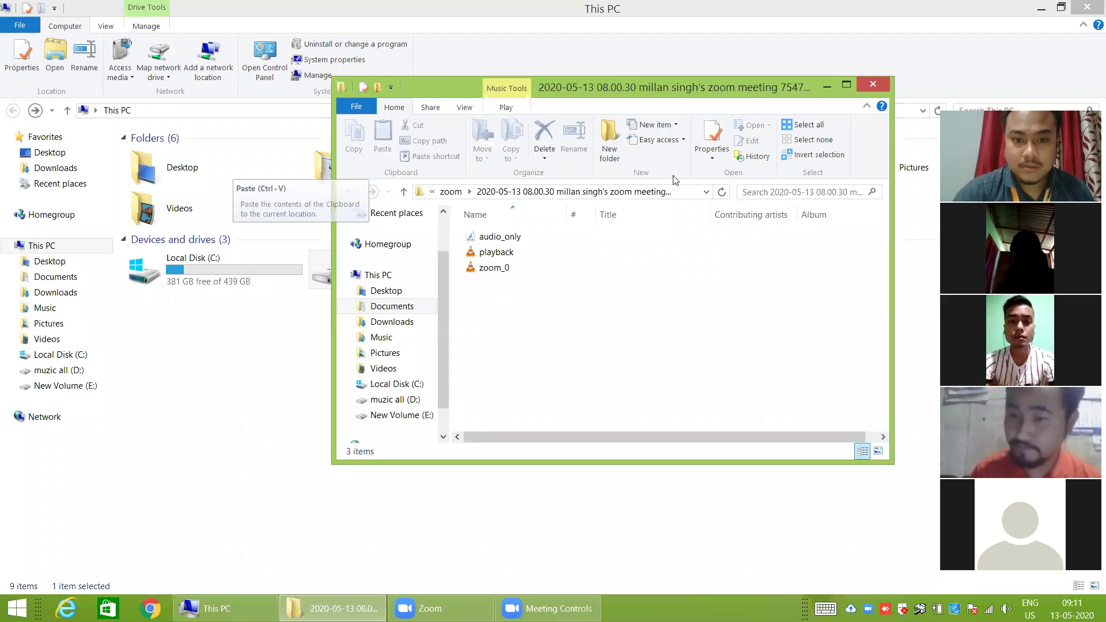
key("alt+Tab")
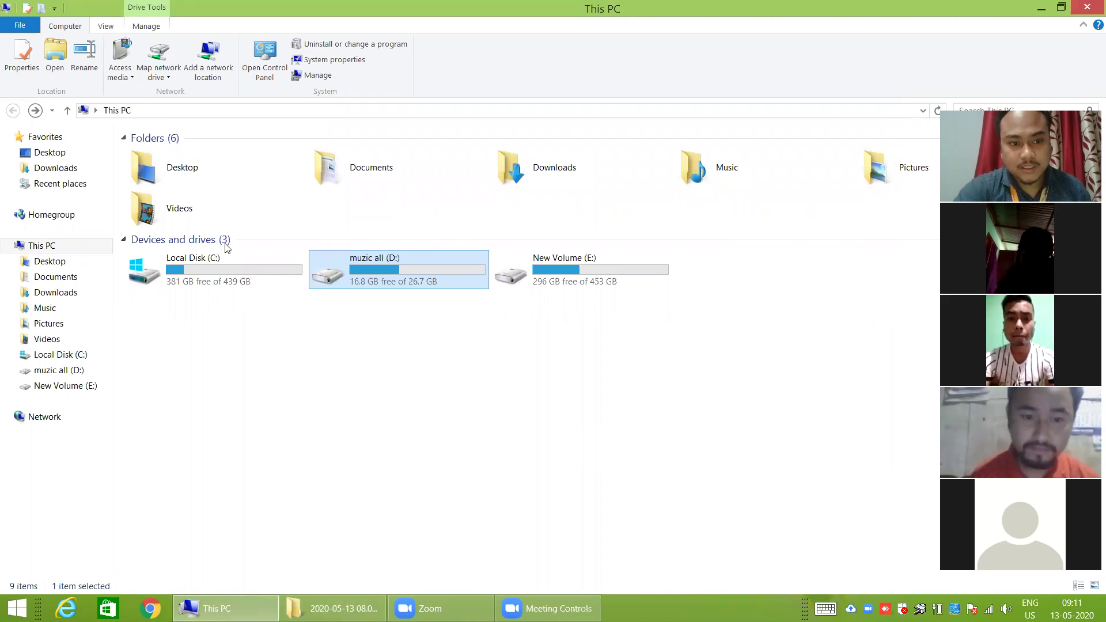
key("Left")
key("Return")
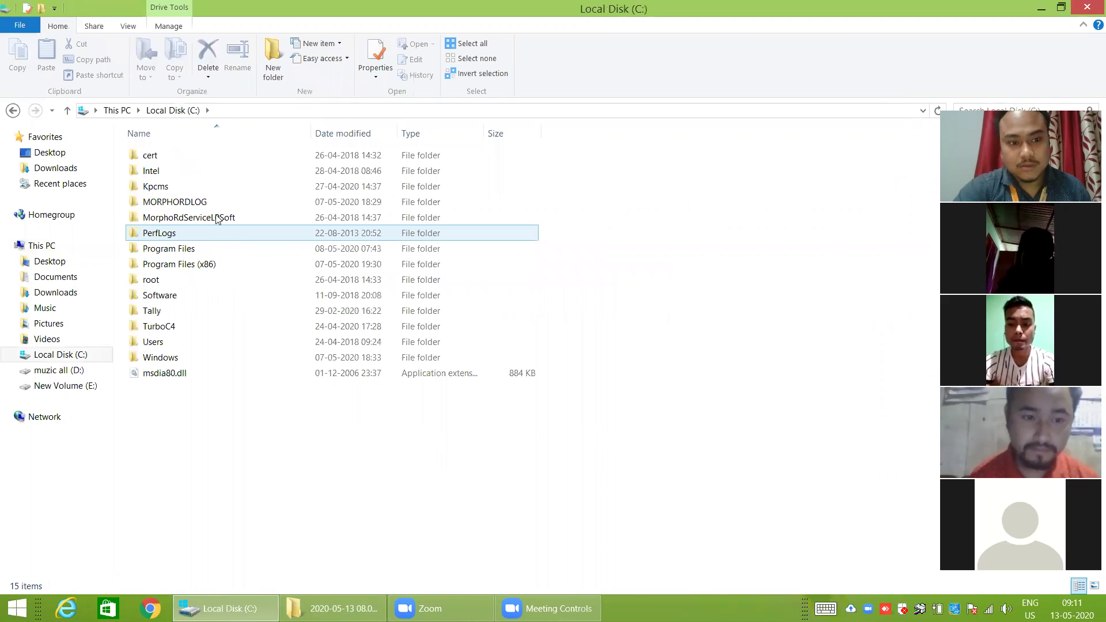
key("Down")
key("Return")
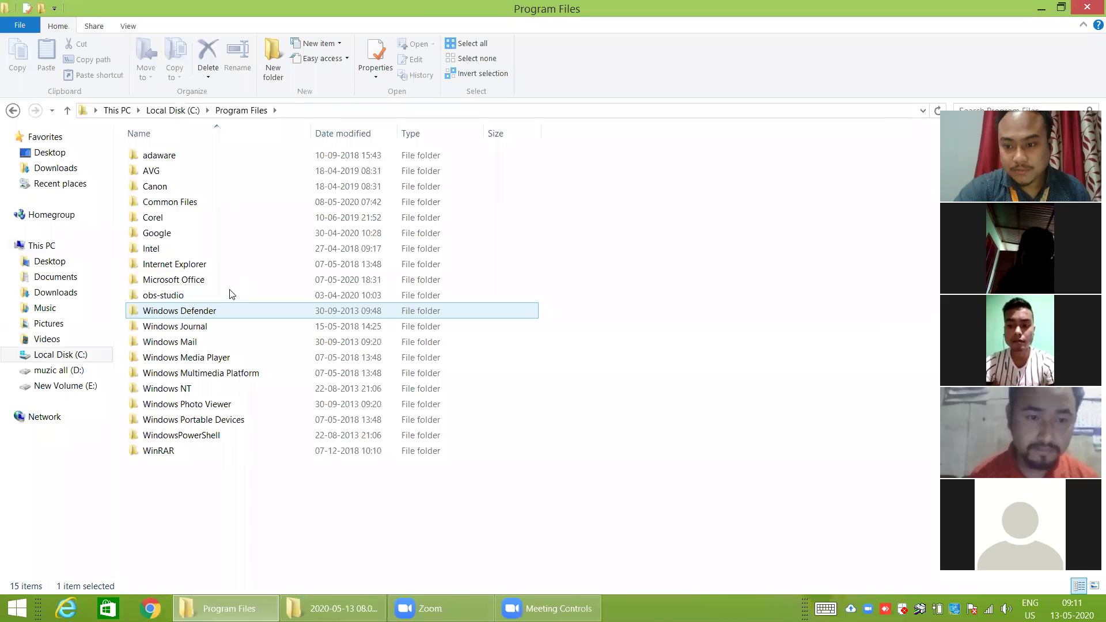
key("Down")
key("Down")
key("Down")
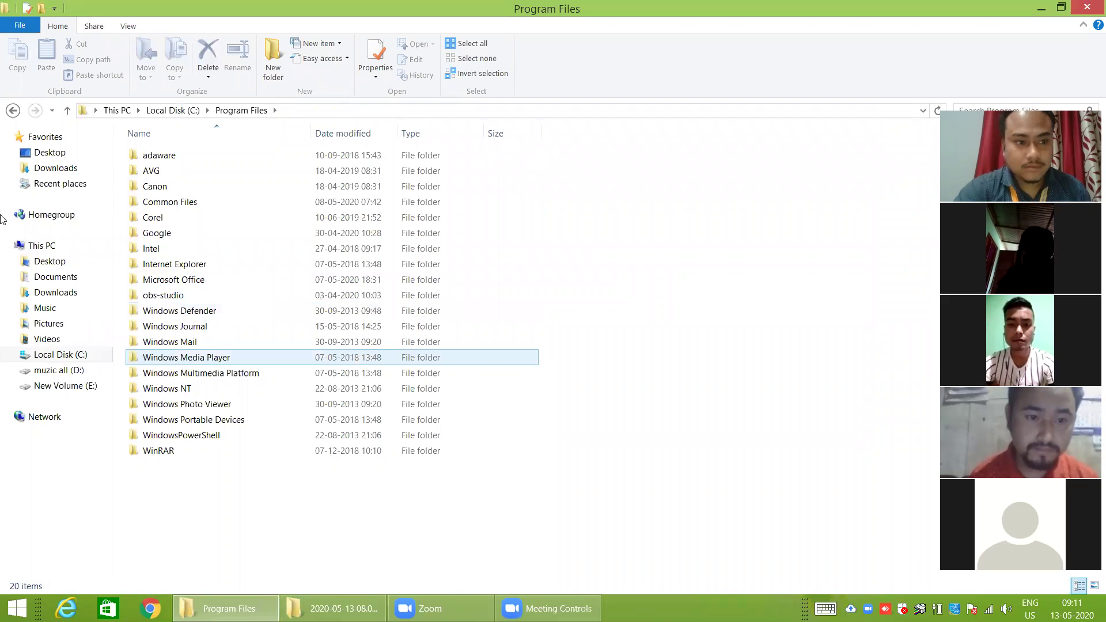
Step: Go back from Program Files to This PC and open the muzic all (D:) drive
key("shift+Tab")
left_click(11, 111)
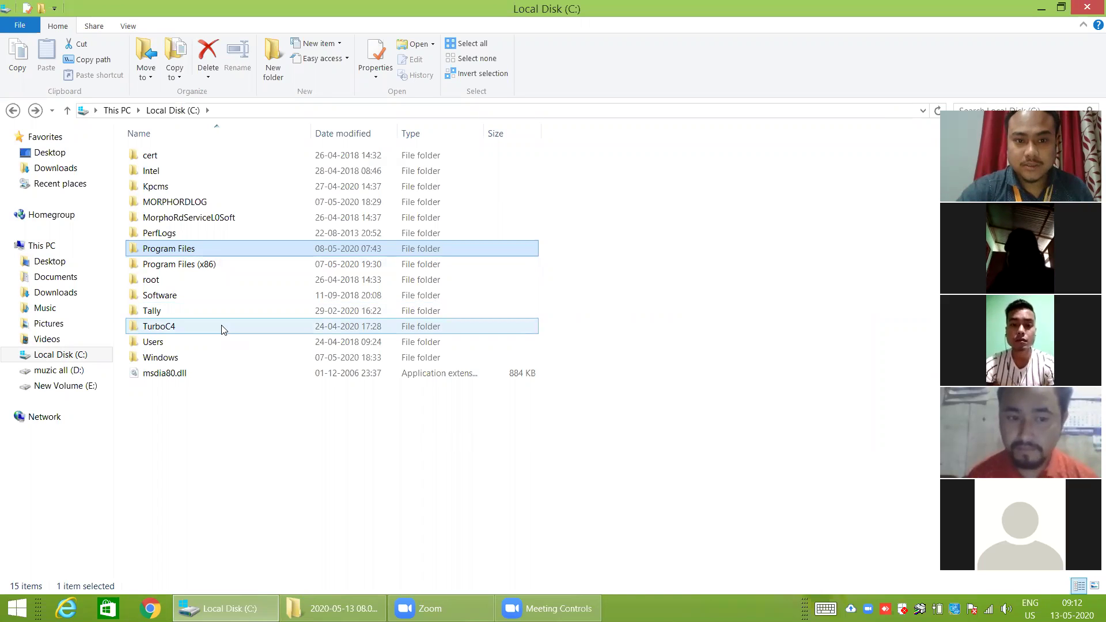
left_click(537, 249)
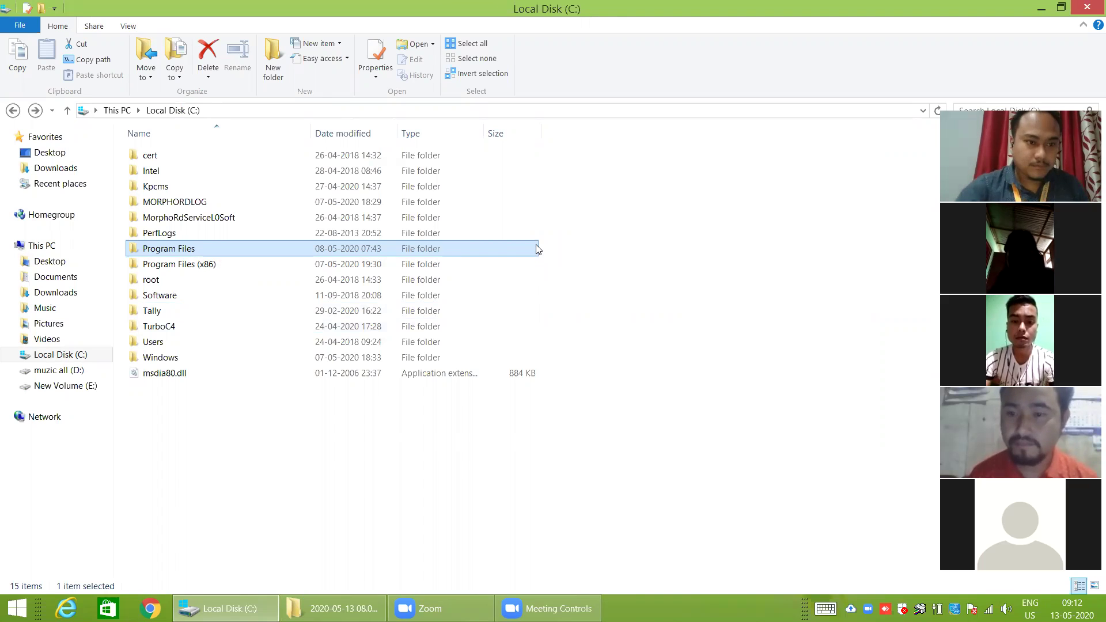
left_click(13, 110)
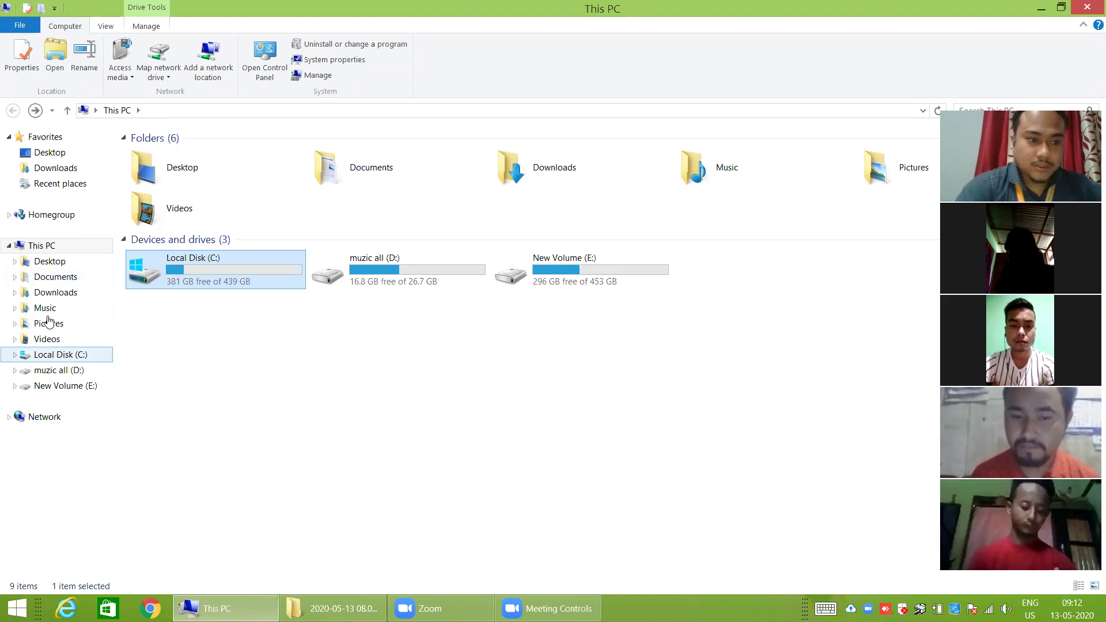
left_click(410, 271)
double_click(403, 271)
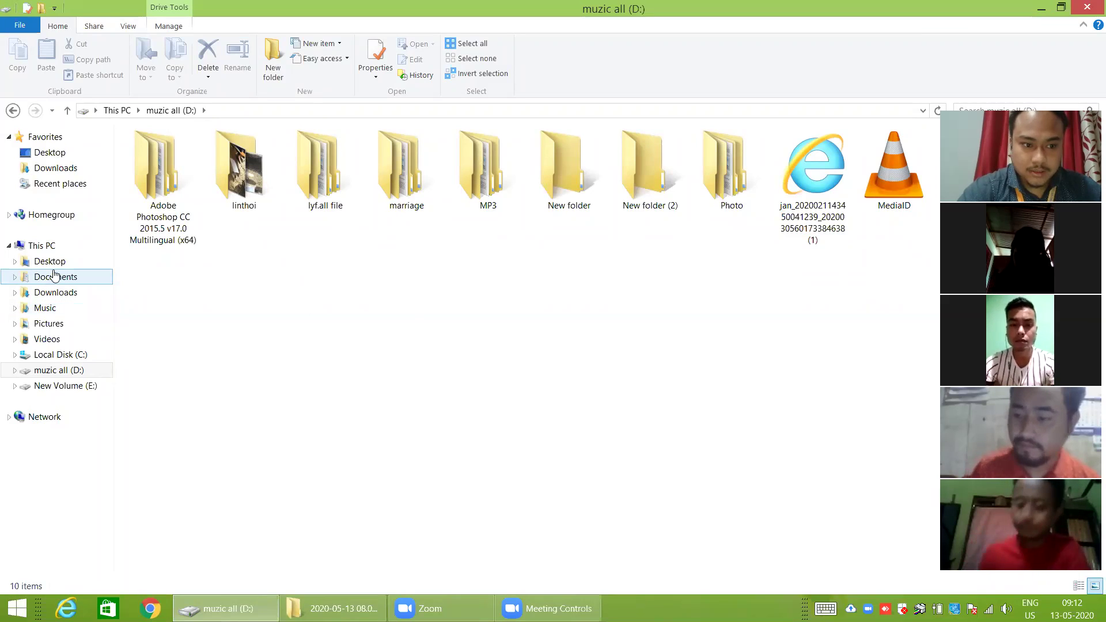
Step: Minimize the muzic all (D:) window to the desktop and restore it
left_click(1040, 8)
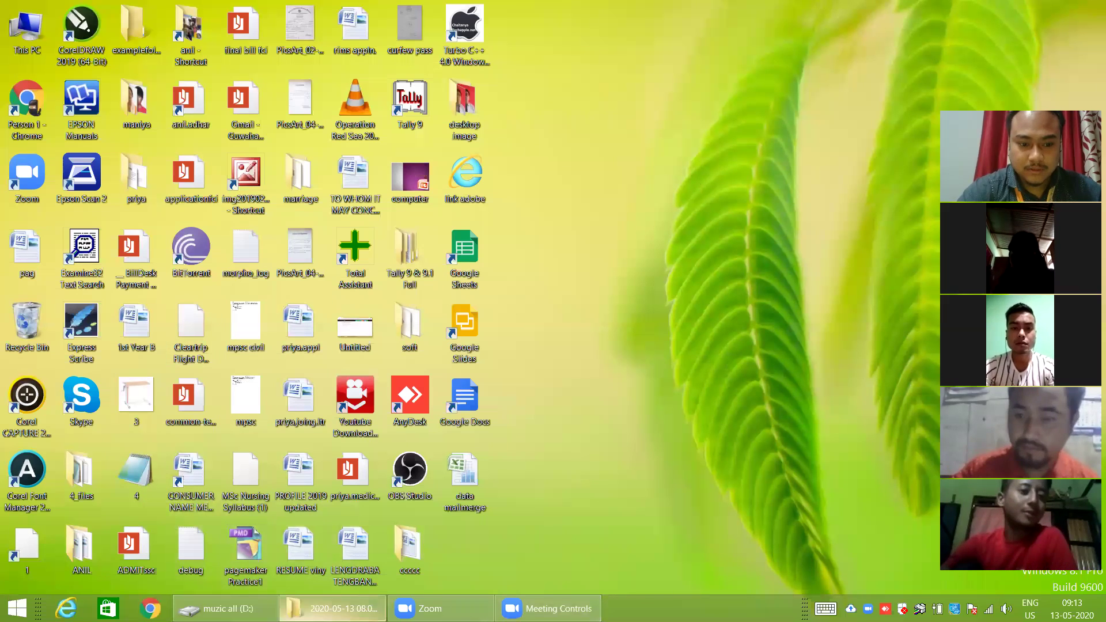
mouse_move(333, 609)
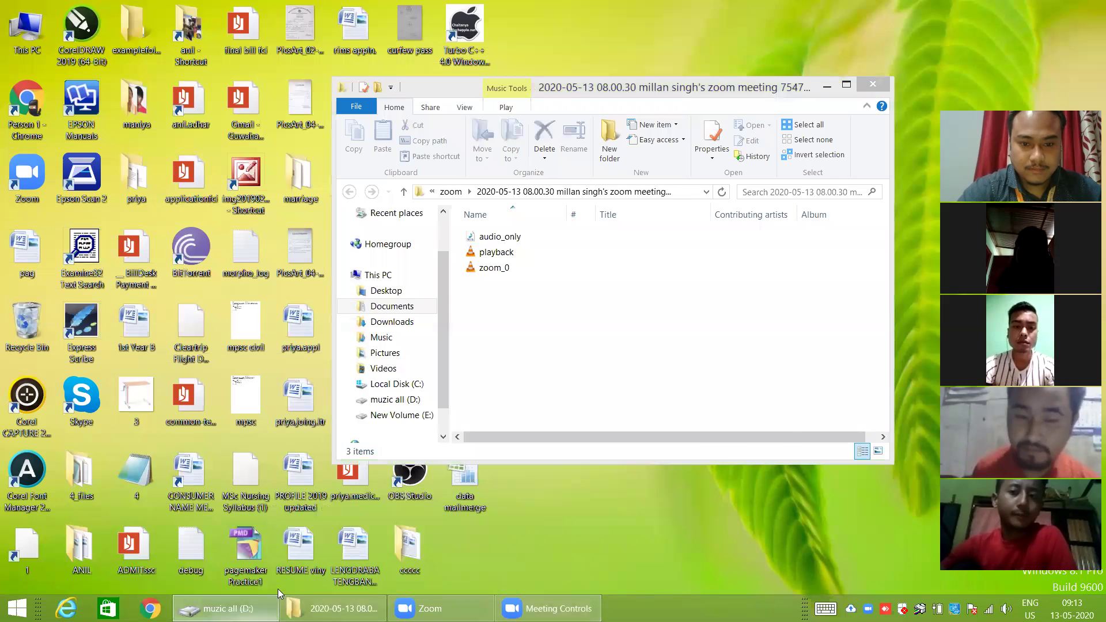
left_click(254, 608)
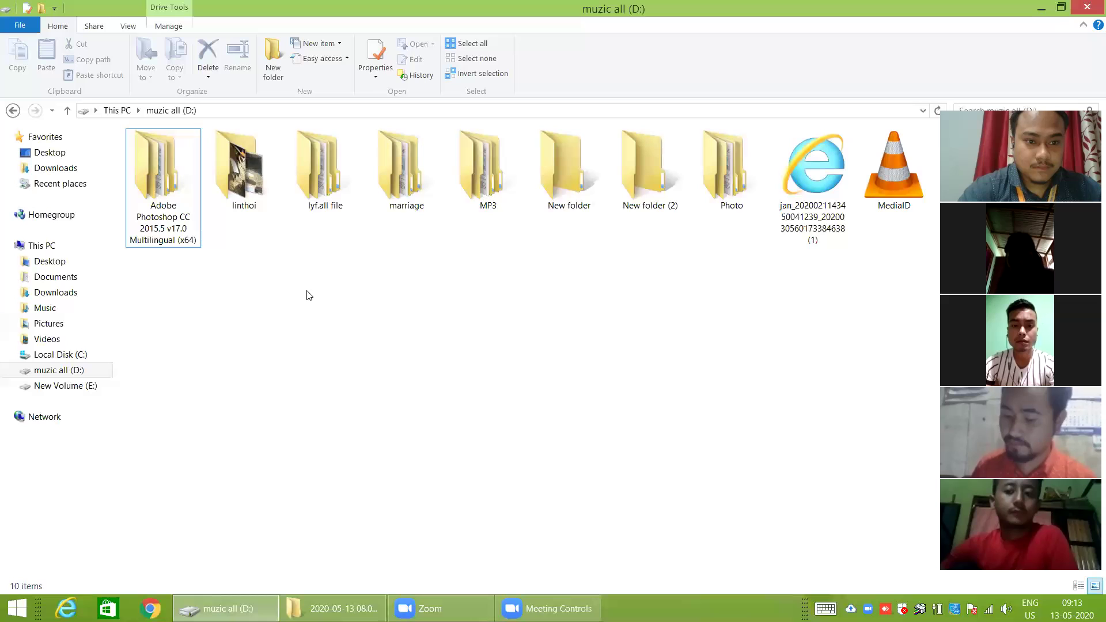
Step: Switch to the New Volume (E:) drive to view its contents and minimize all open windows to show the desktop
right_click(301, 314)
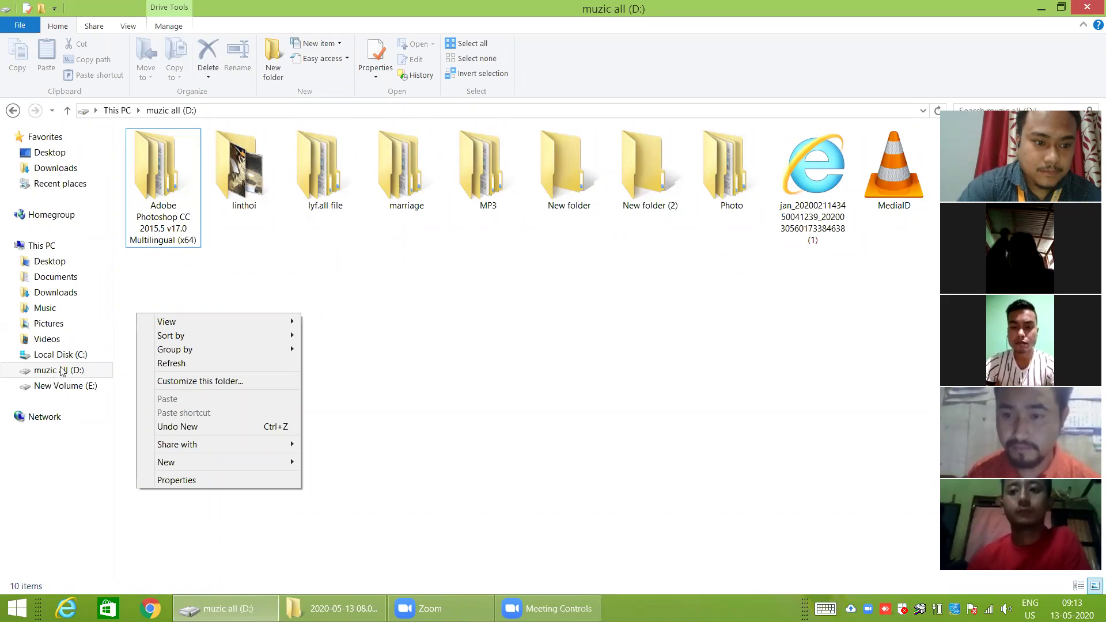
left_click(65, 386)
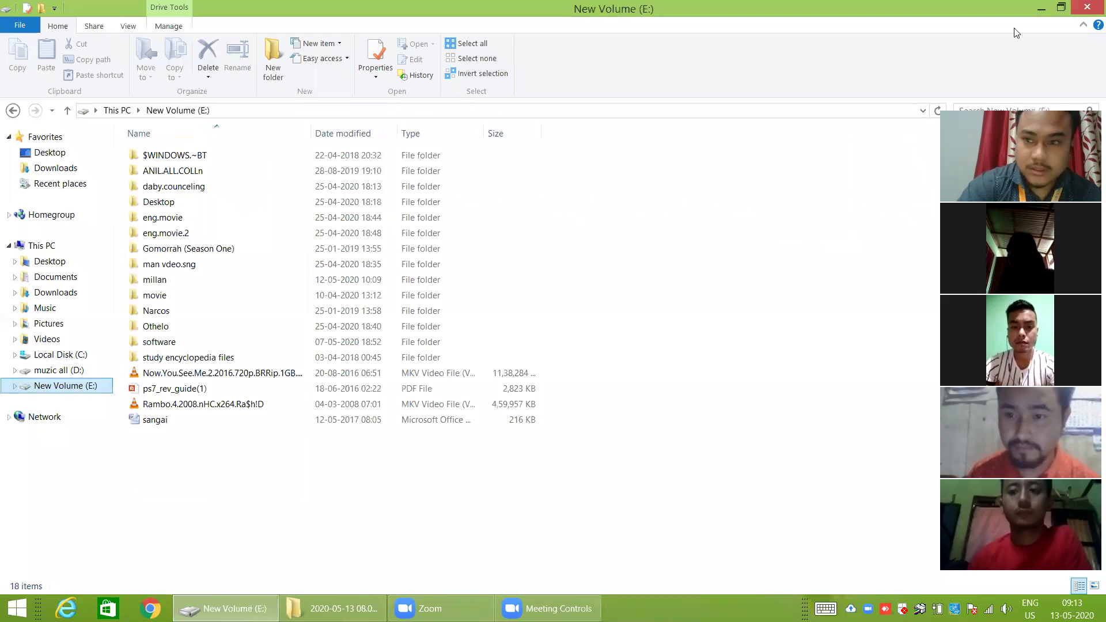
left_click(1040, 9)
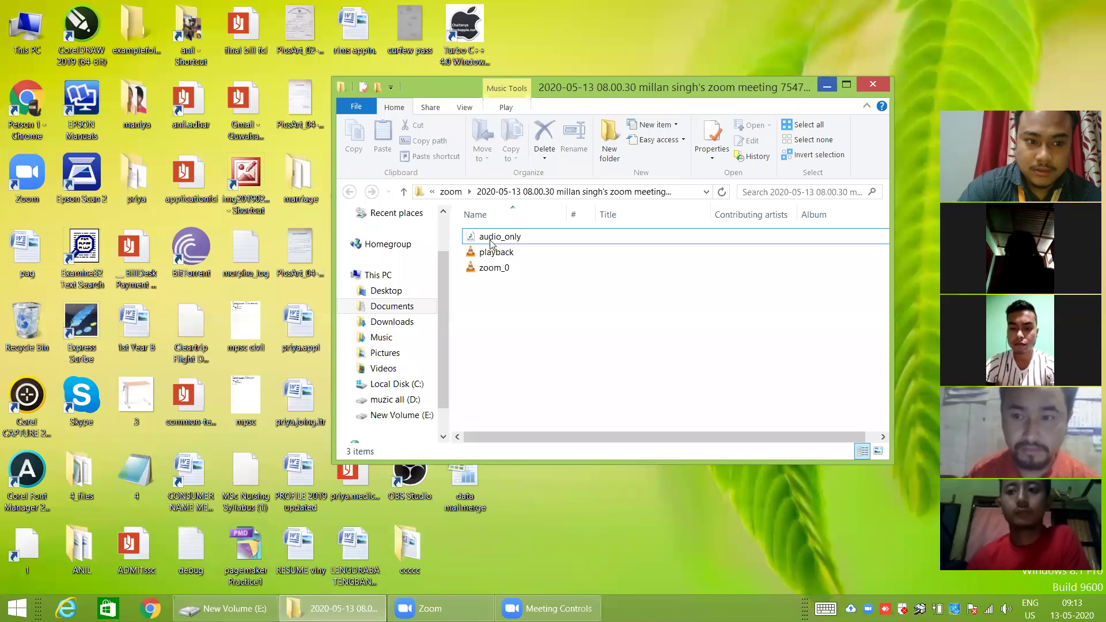
key("super+d")
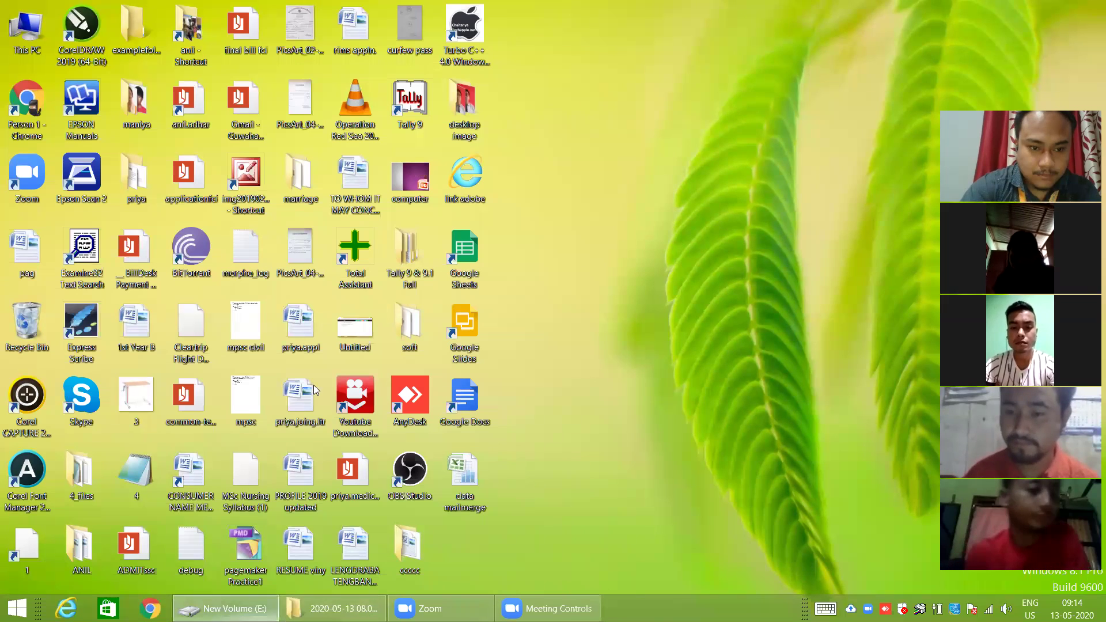
Step: Restore the New Volume (E:) window, go back through the D: drive to This PC, and minimize the window
left_click(226, 608)
left_click(12, 110)
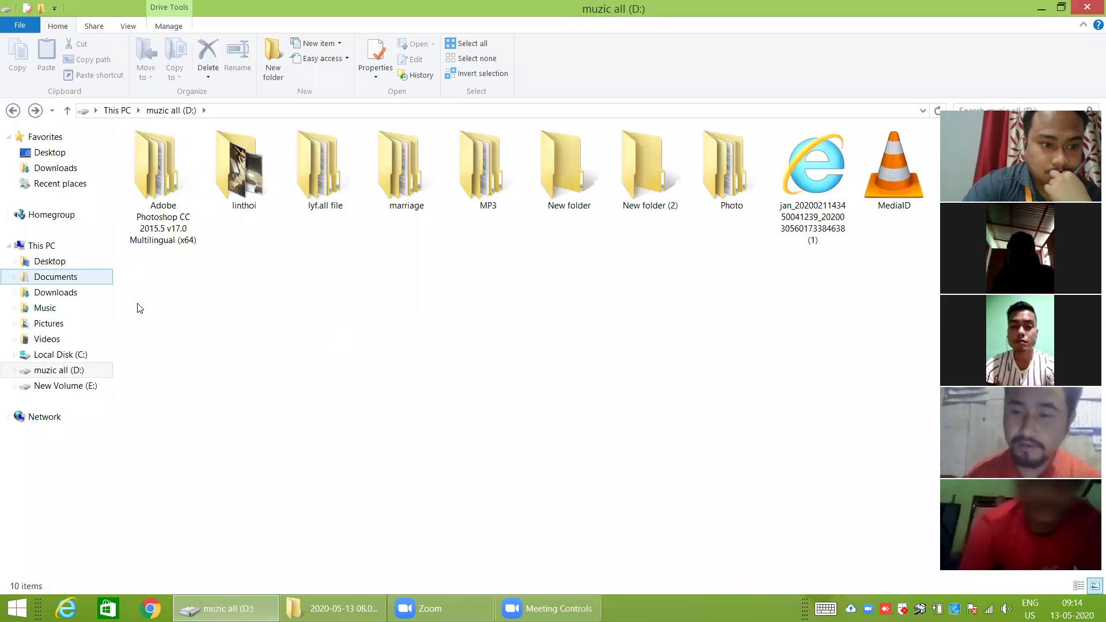
left_click(12, 110)
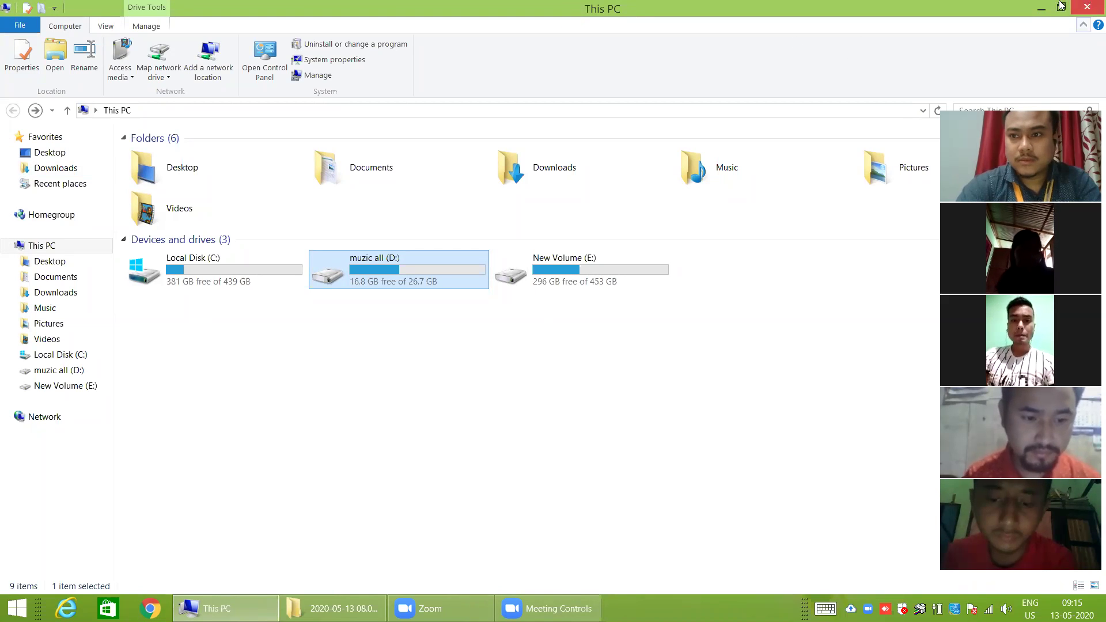
left_click(1043, 7)
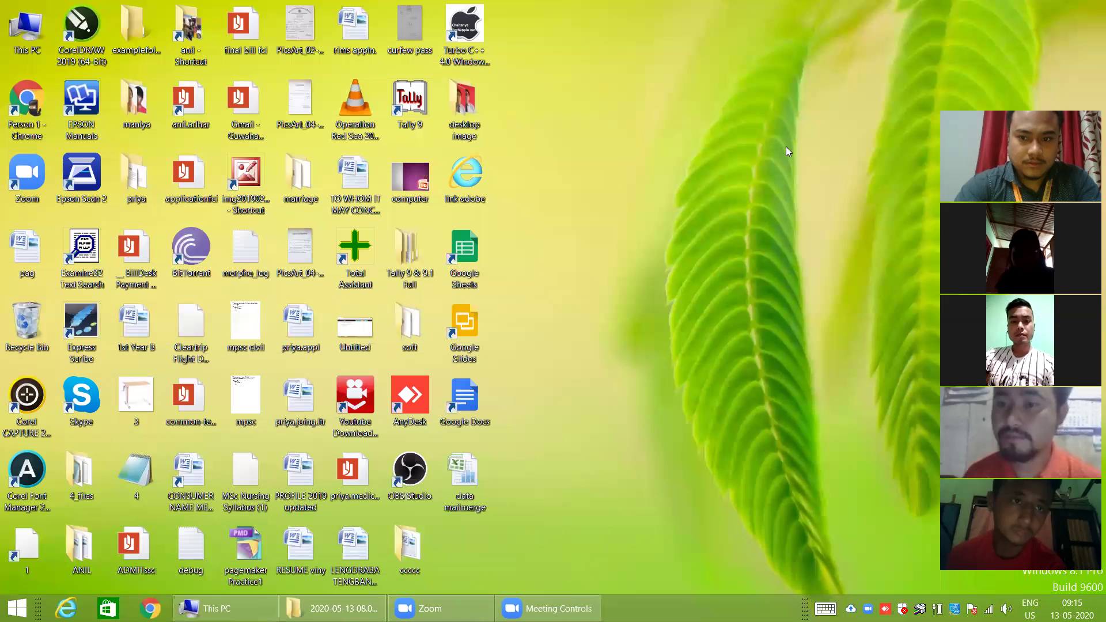
left_click(738, 179)
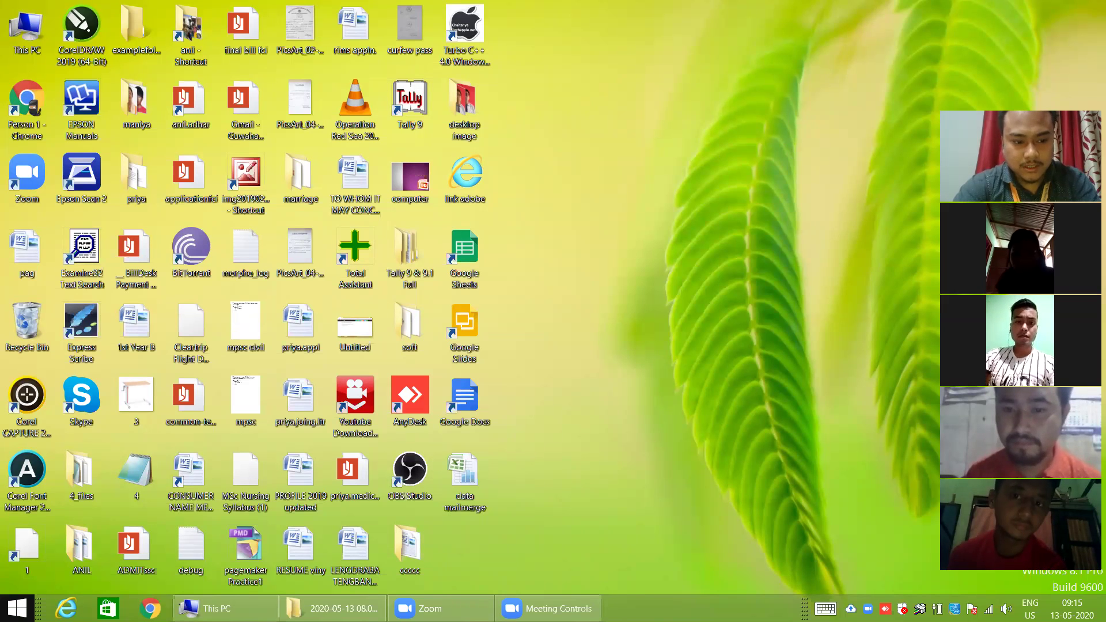
Step: Open the full Apps list from the Start screen and look through the installed programs
left_click(17, 608)
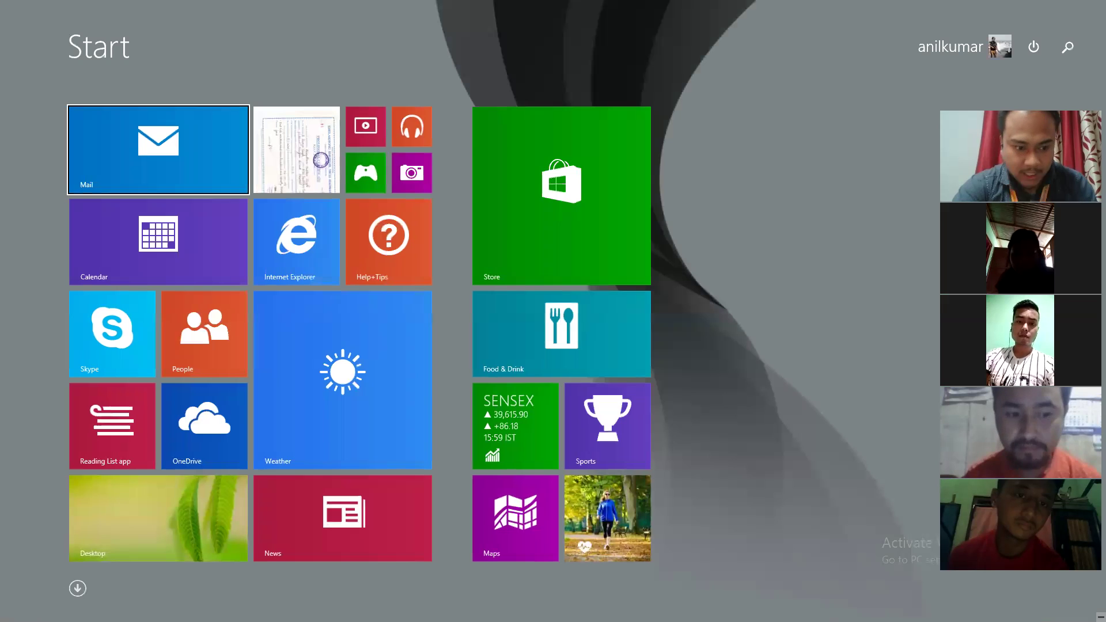
left_click(77, 588)
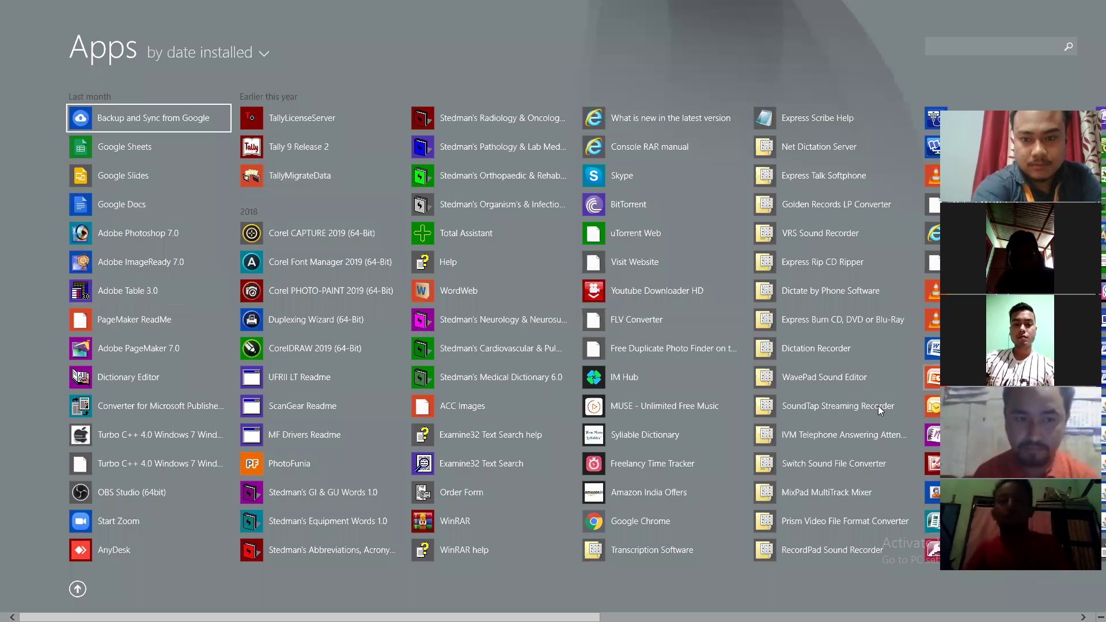
scroll(877, 405, "down", 5)
scroll(878, 405, "down", 2)
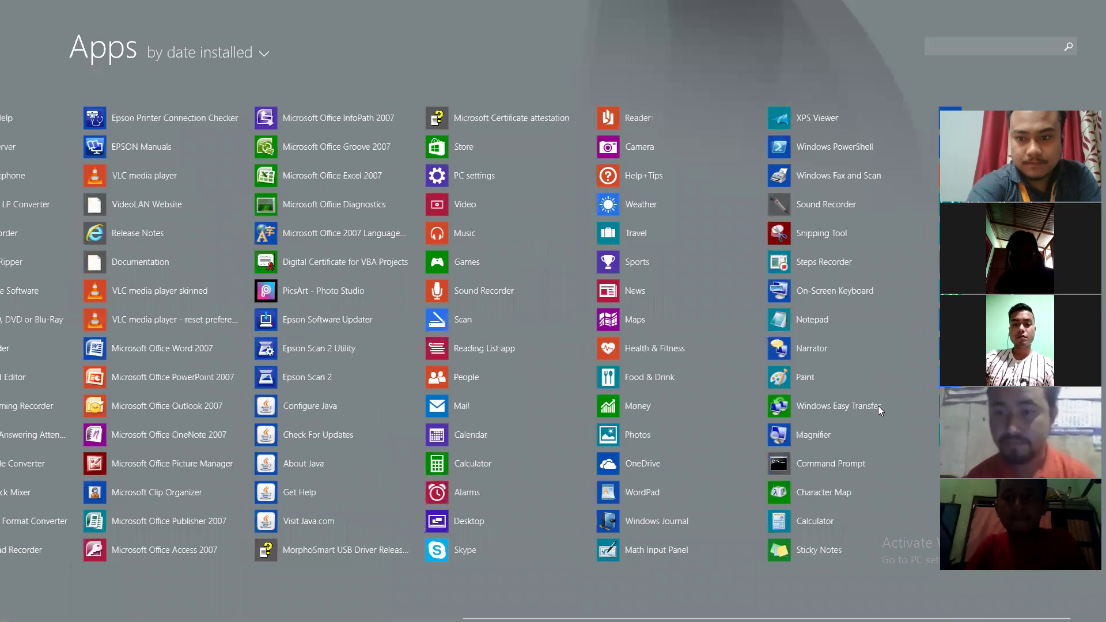
scroll(878, 405, "down", 1)
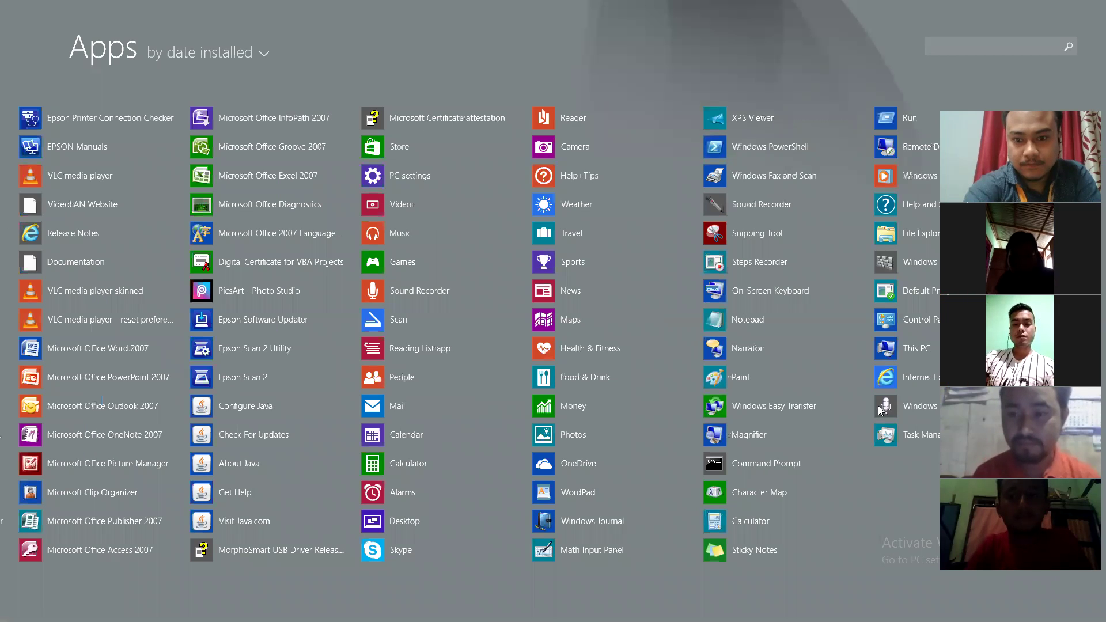
Step: Launch Paint from the Apps list and open the bags image from the Pictures folder of This PC
scroll(879, 410, "up", 1)
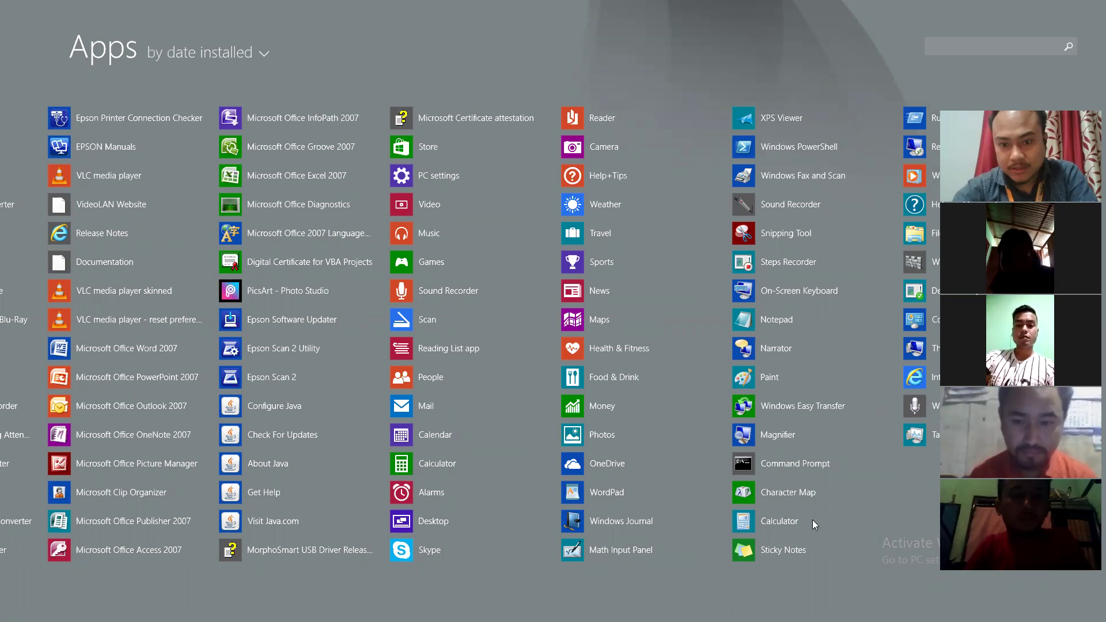
left_click(770, 379)
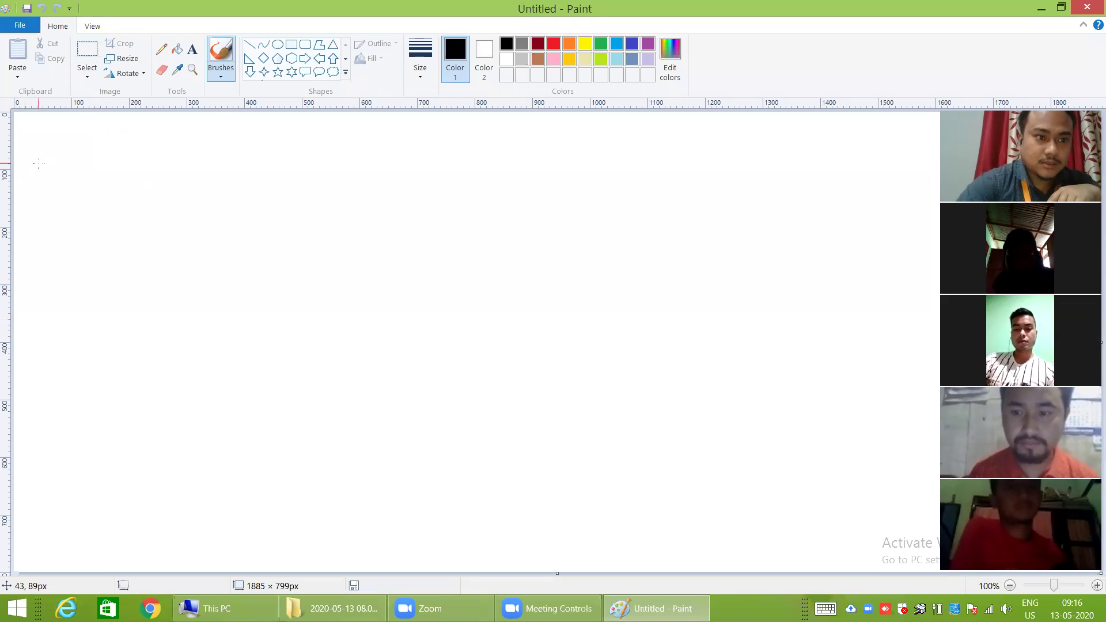
left_click(28, 25)
key("Escape")
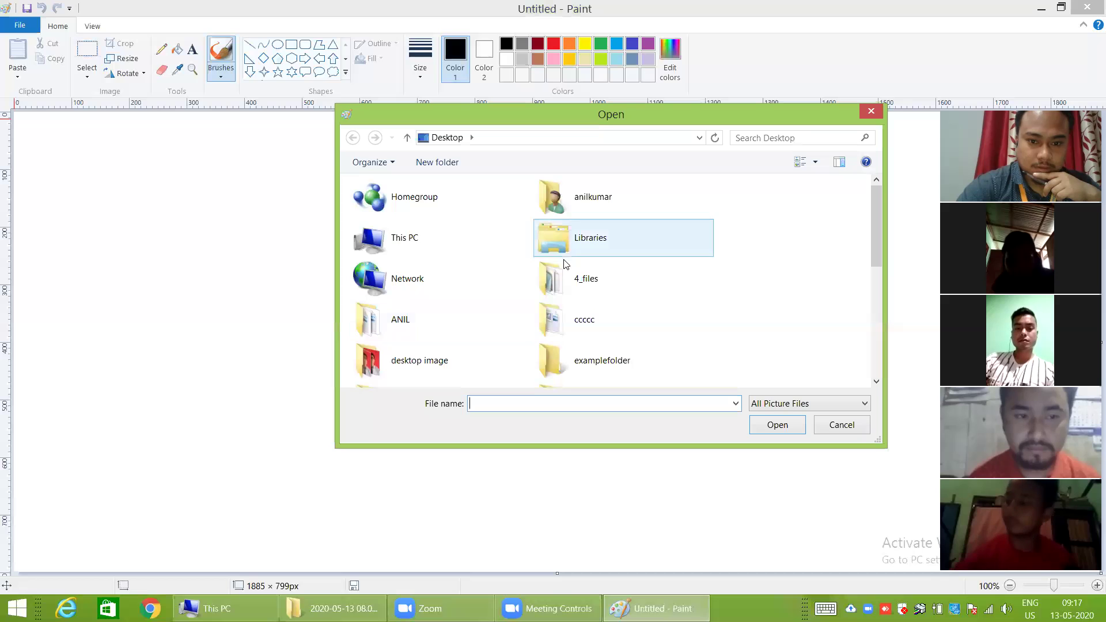
left_click(471, 138)
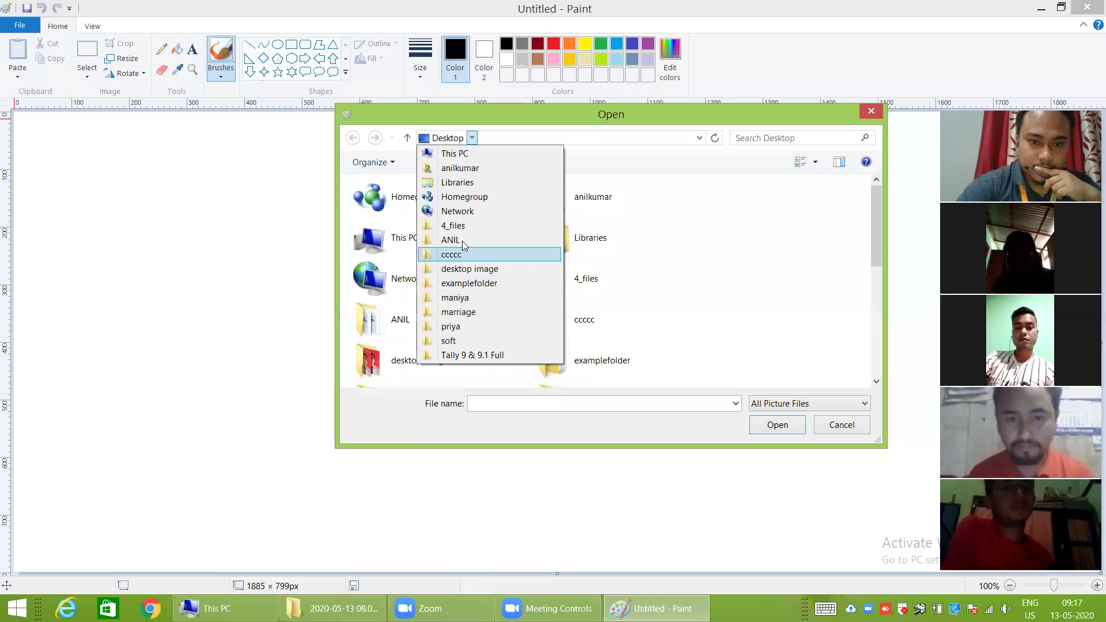
left_click(468, 154)
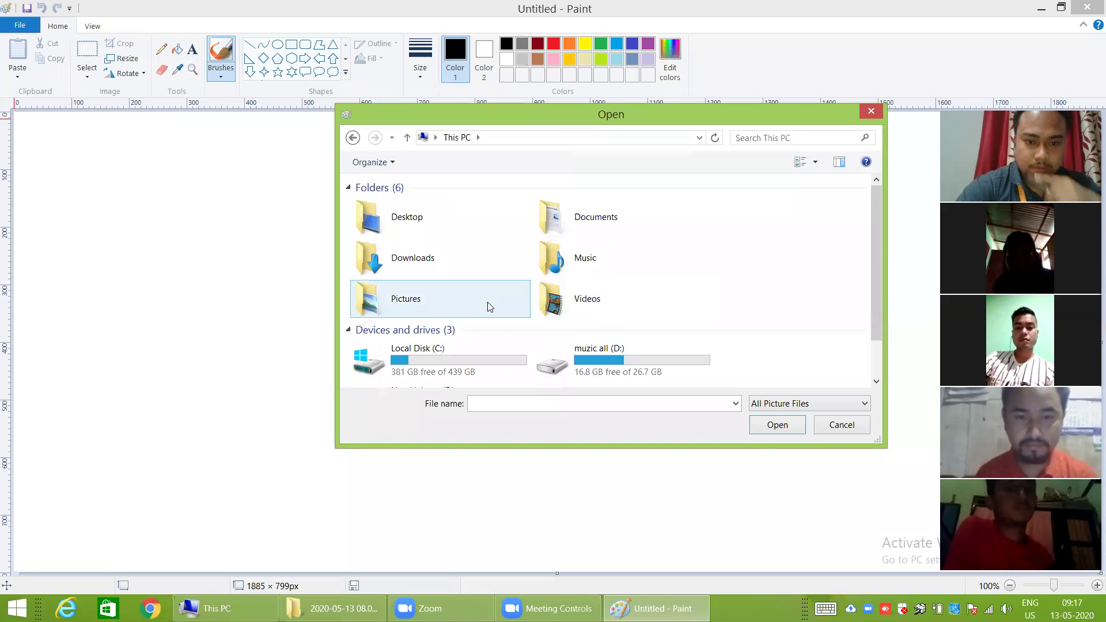
left_click(435, 304)
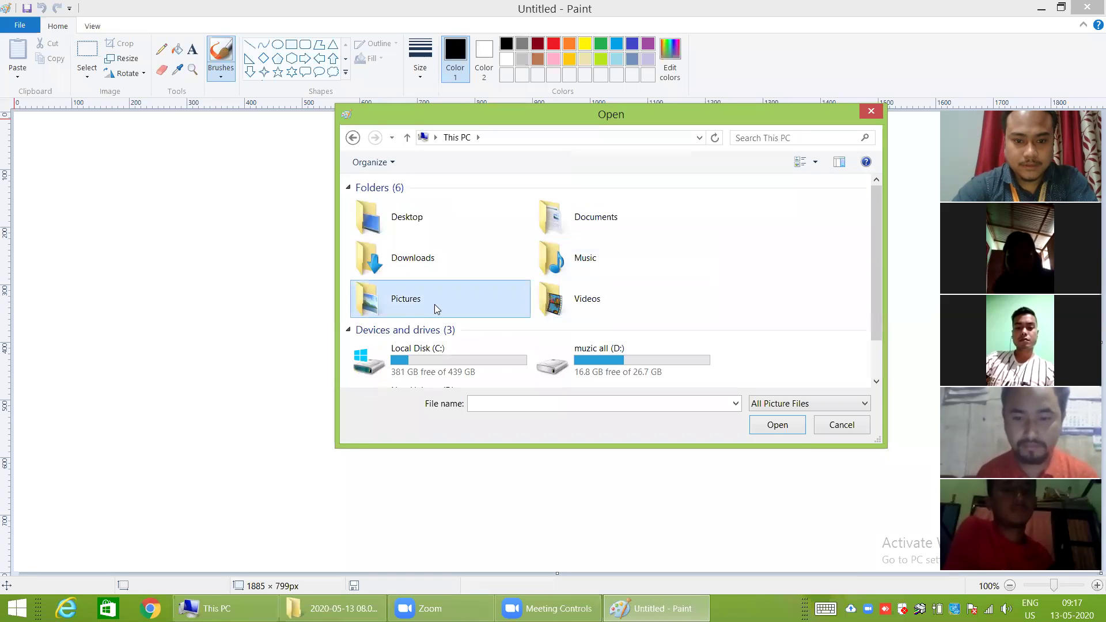
left_click(775, 427)
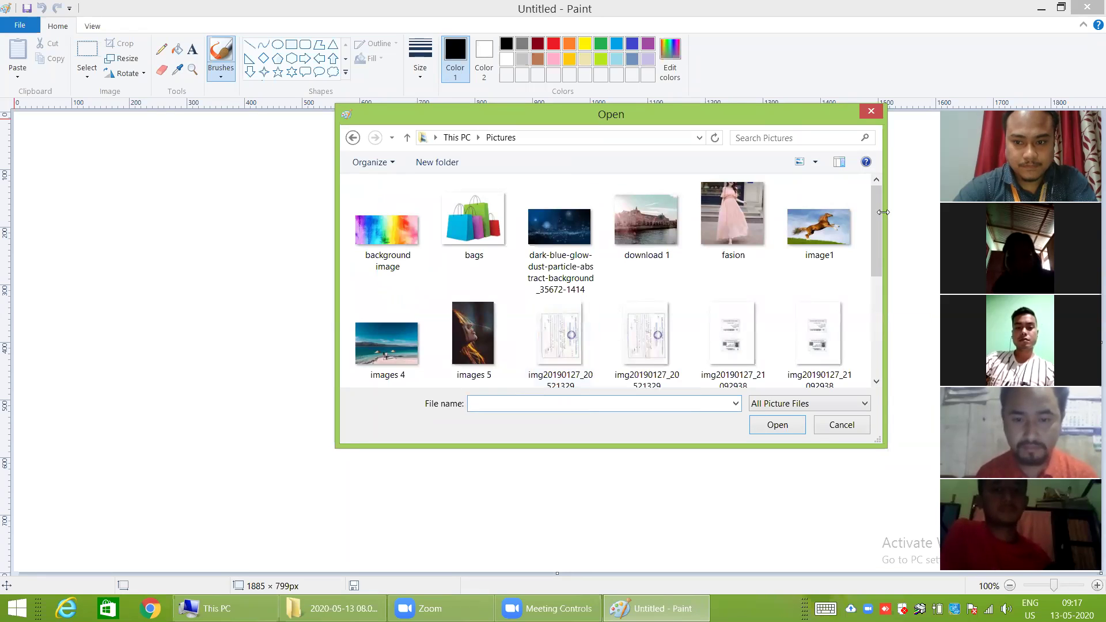
scroll(881, 288, "down", 5)
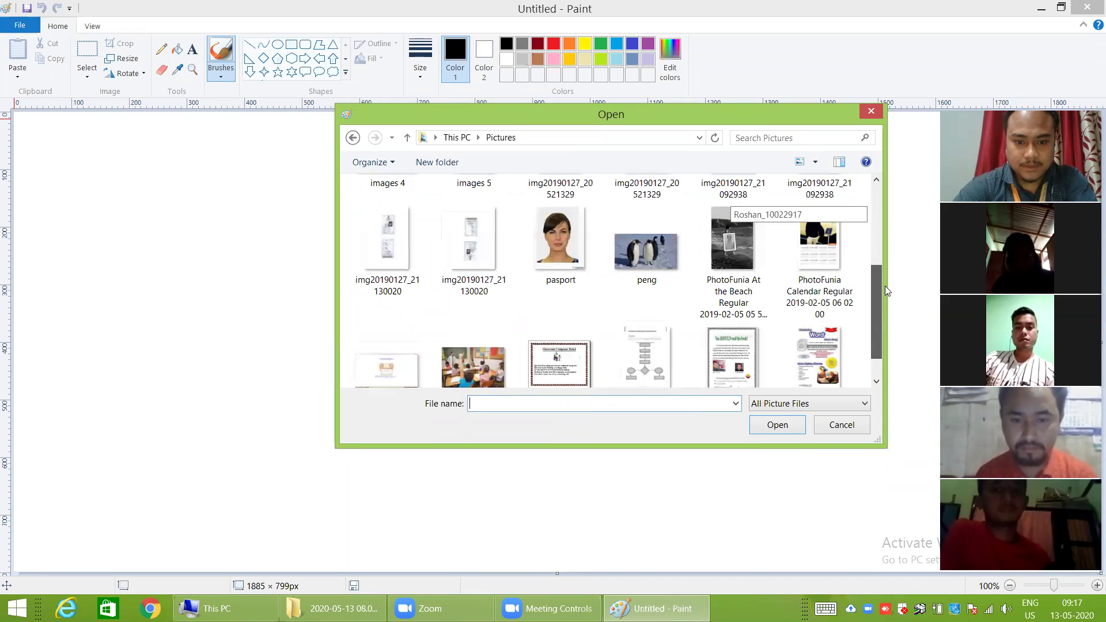
scroll(884, 212, "up", 5)
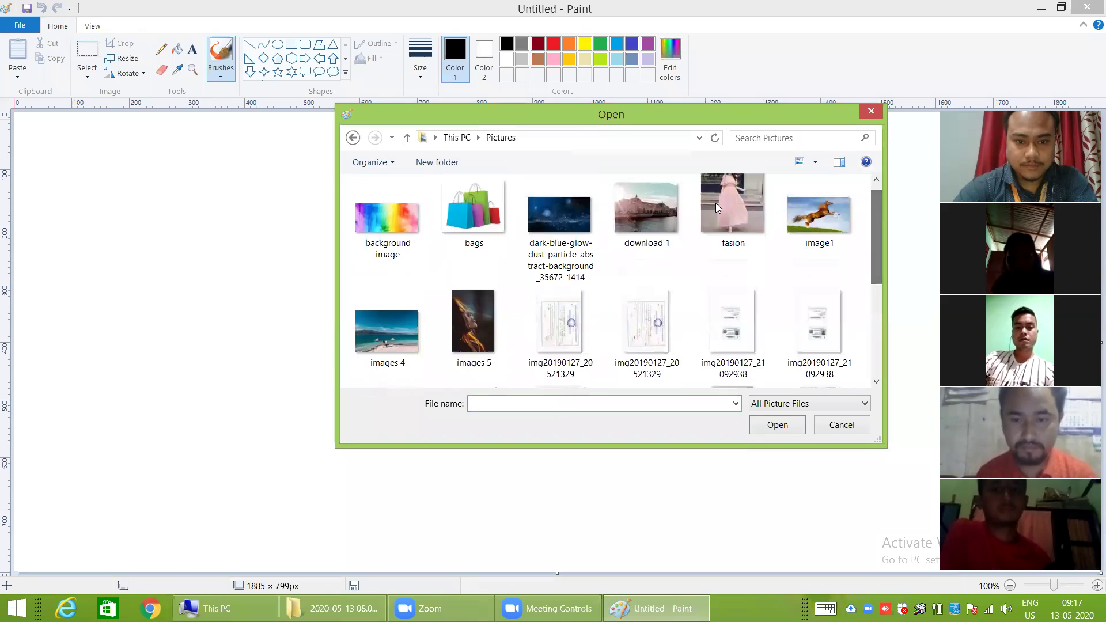
left_click(453, 215)
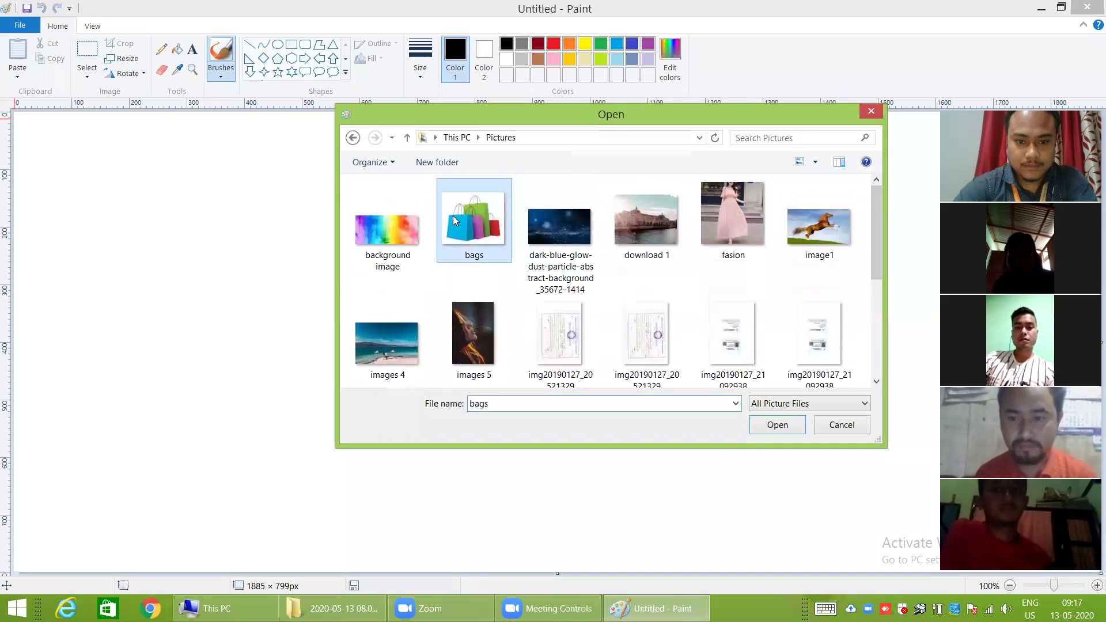
left_click(782, 425)
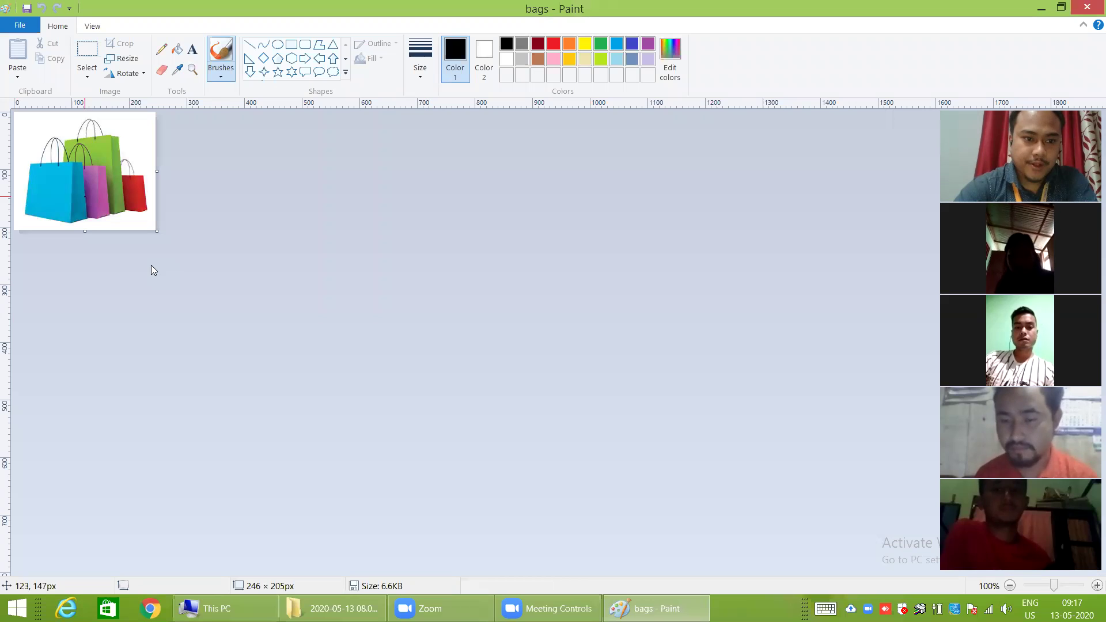
Step: Enlarge the canvas around the bags image to about 751 × 490 px
left_click_drag(156, 231, 447, 395)
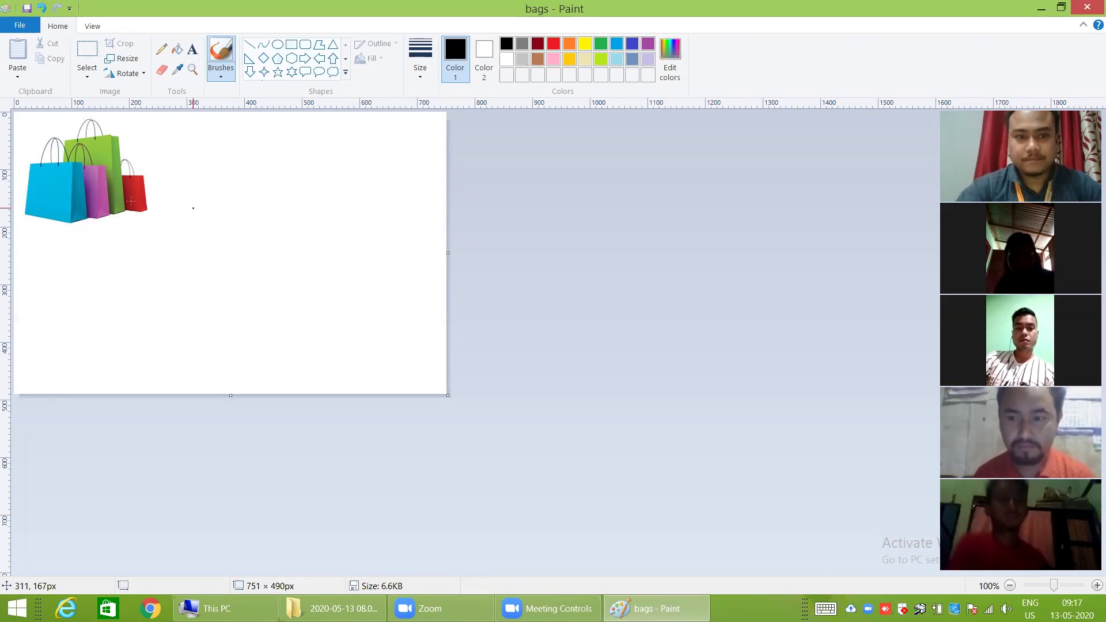
left_click(126, 60)
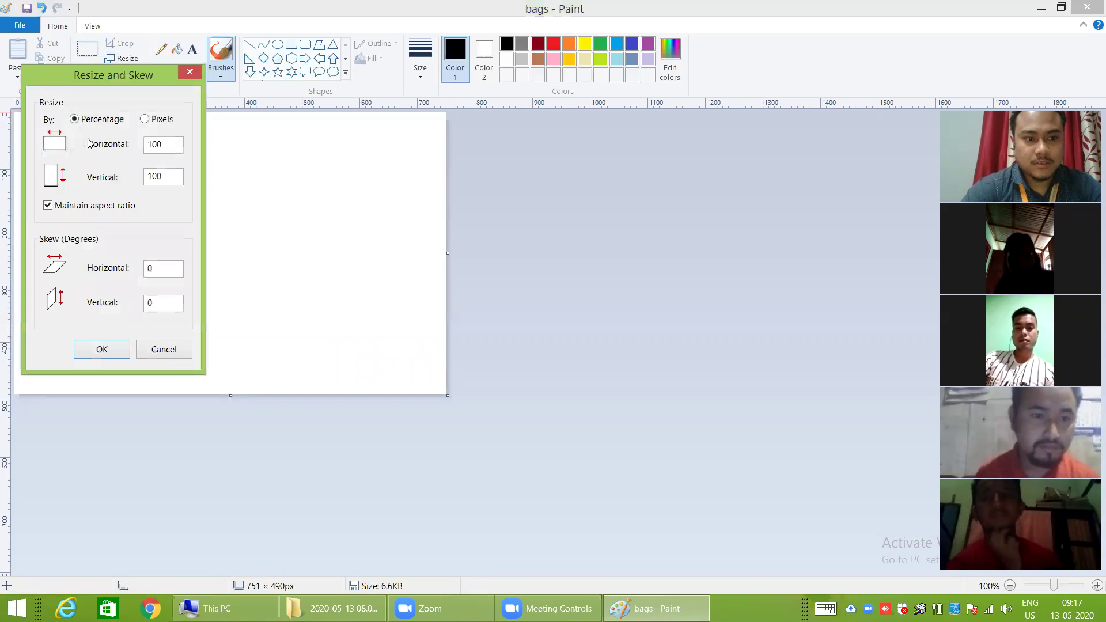
left_click(144, 119)
left_click(76, 120)
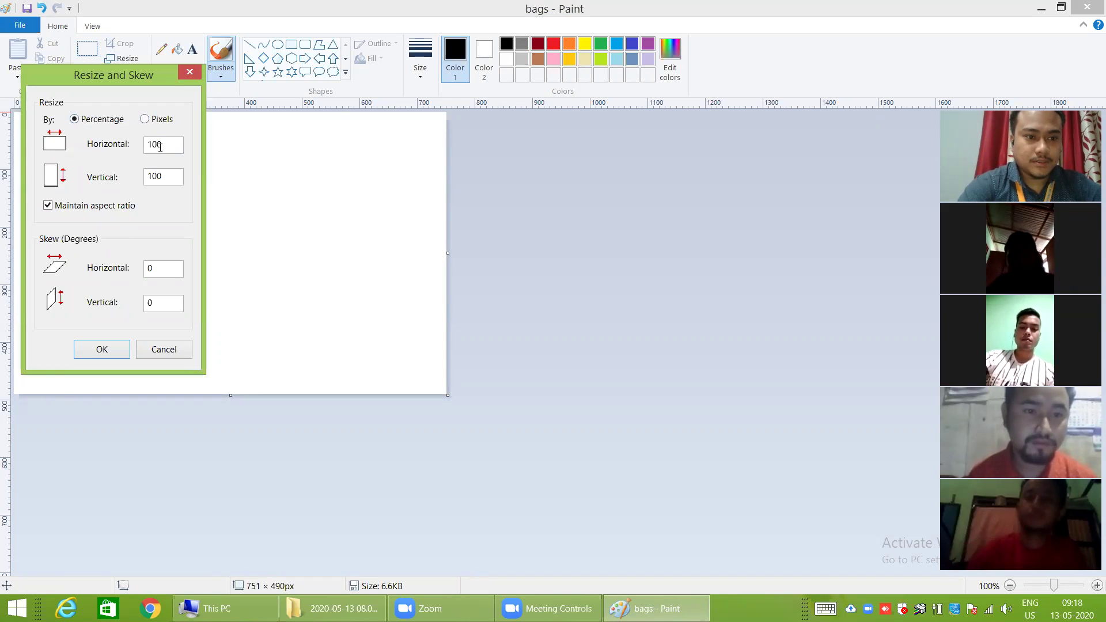
left_click_drag(160, 146, 146, 145)
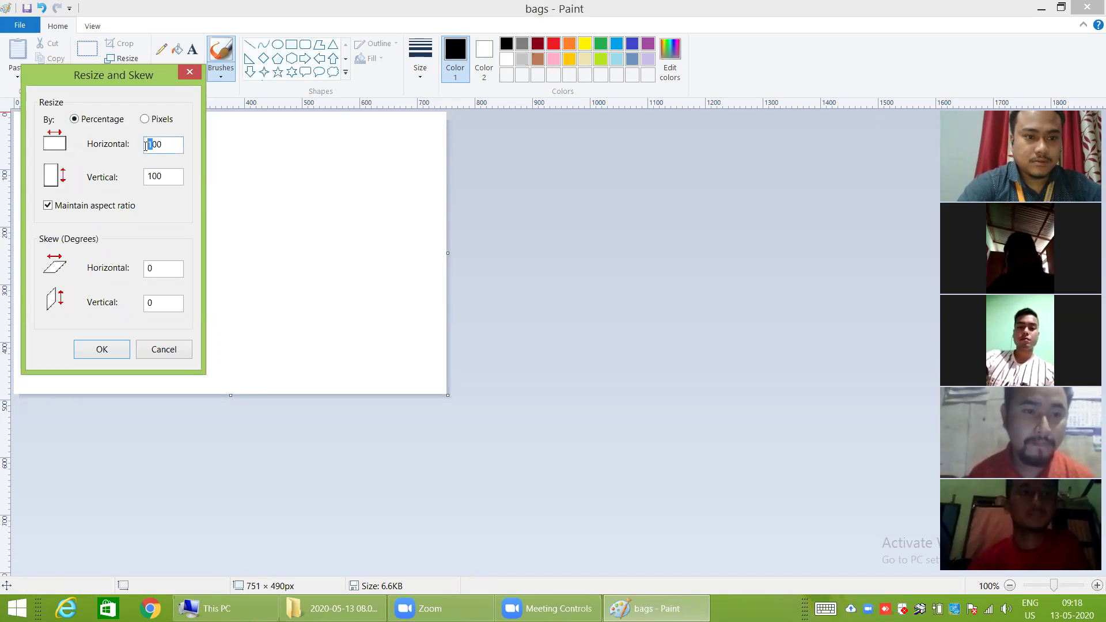
key("ctrl+a")
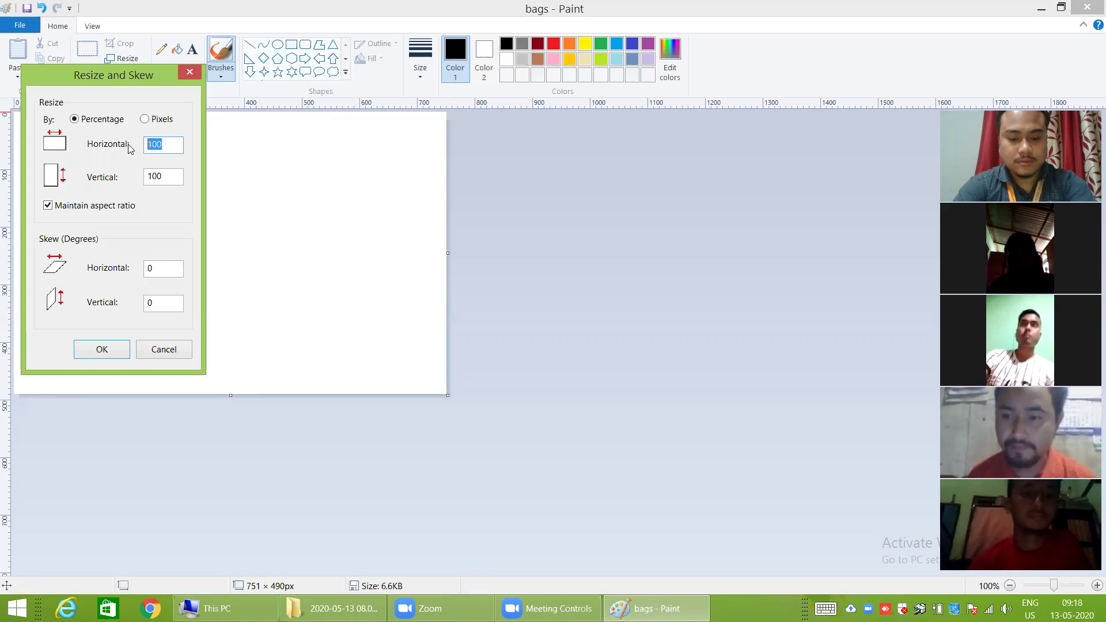
type("5")
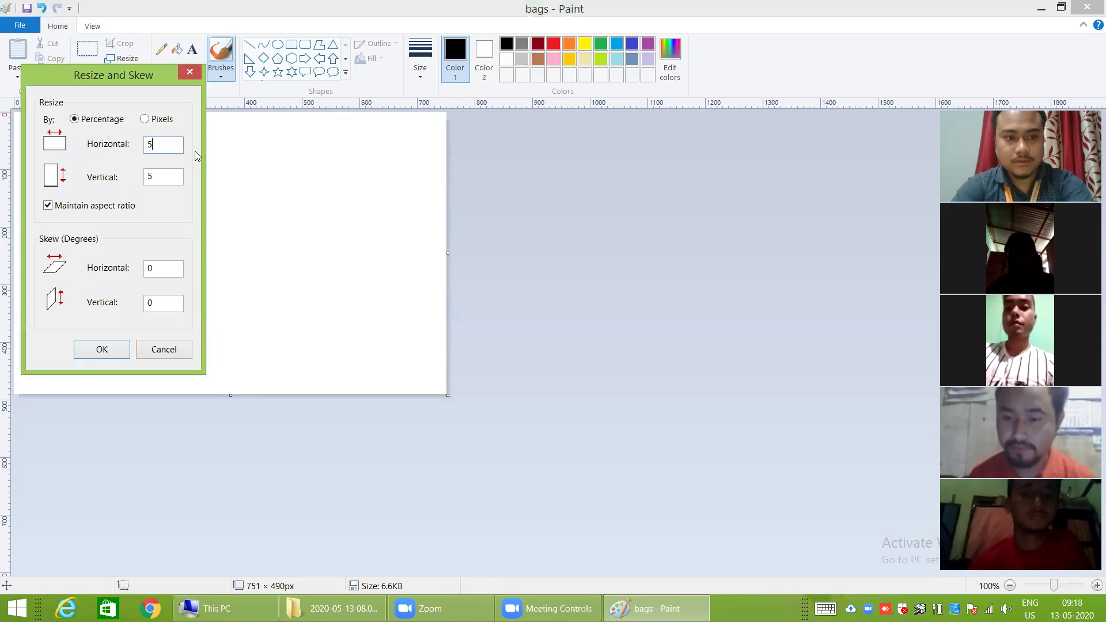
left_click(196, 76)
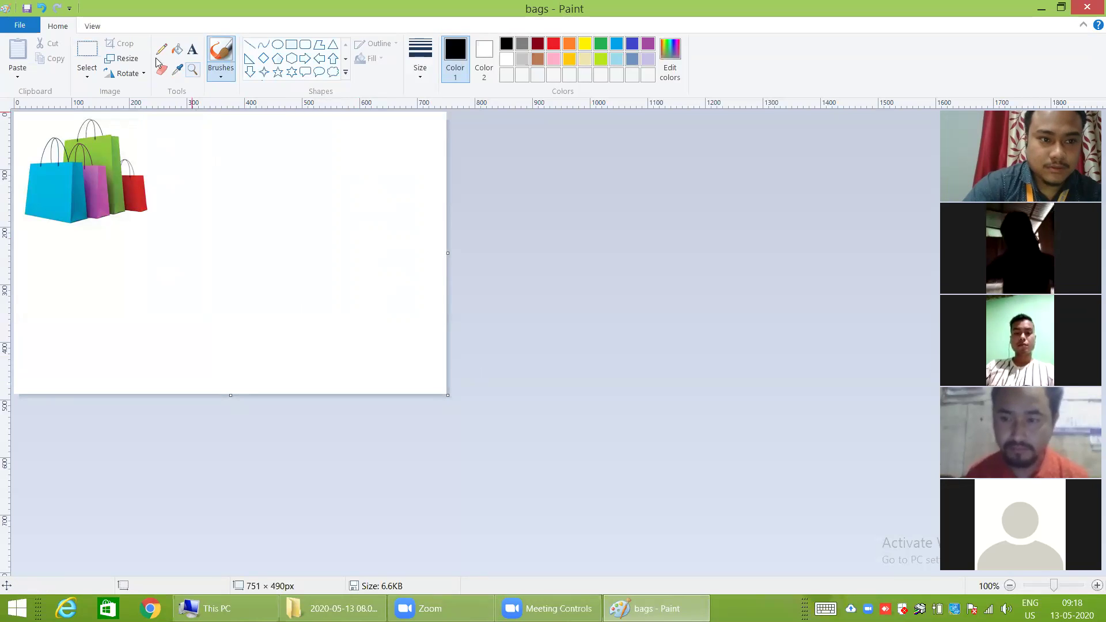
left_click(131, 60)
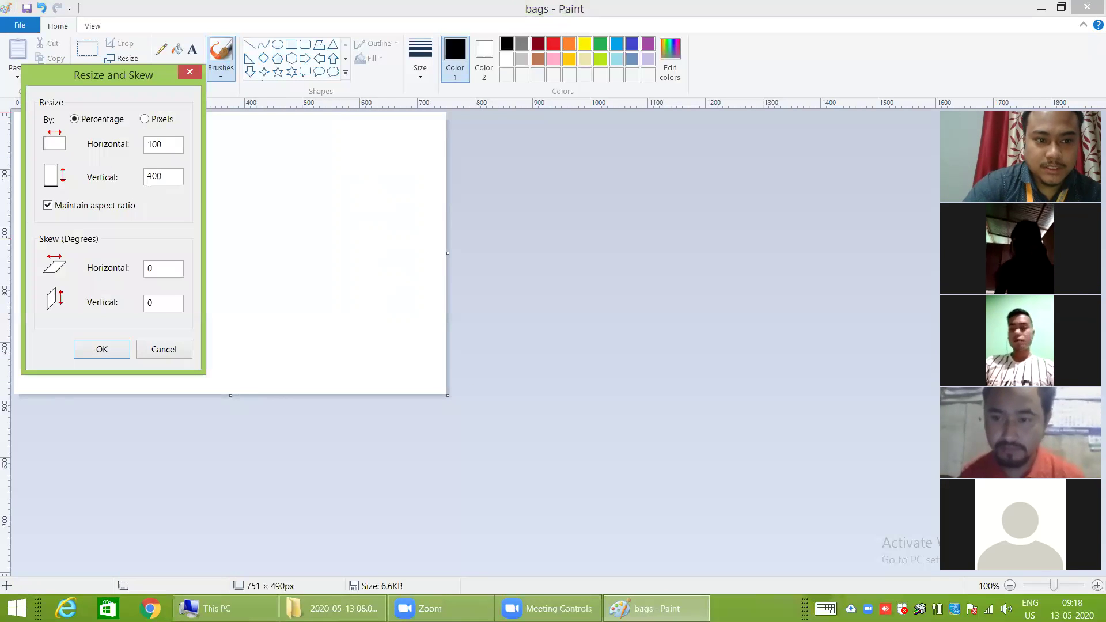
left_click(189, 73)
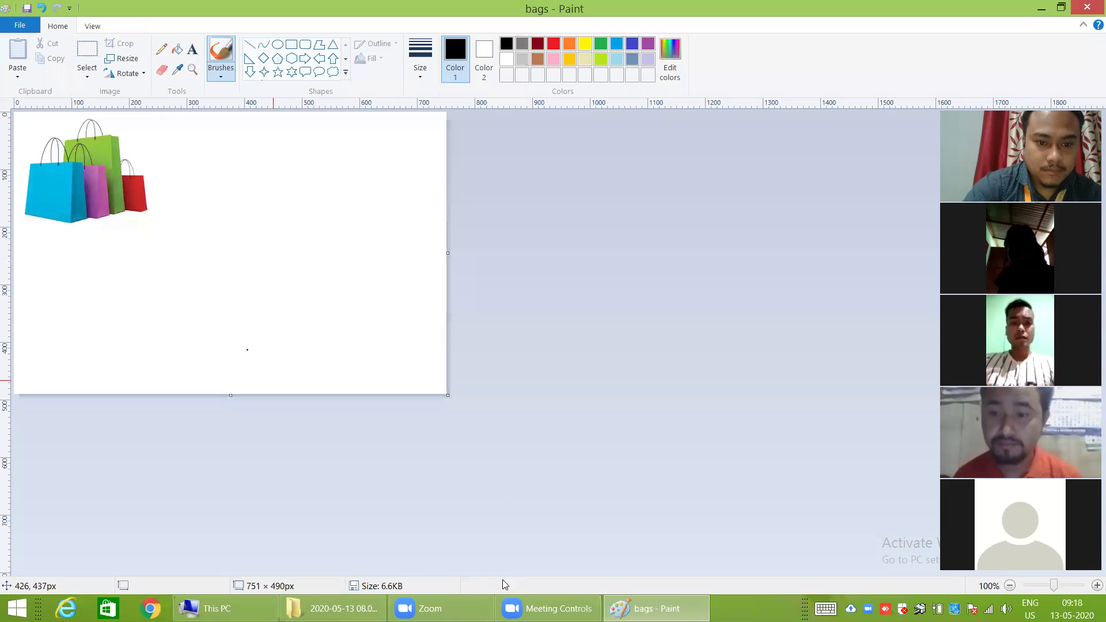
Step: Reduce the canvas to about 690 × 443 px and draw a freehand zigzag beside the bags with the Pencil tool
left_click_drag(448, 395, 412, 368)
left_click(161, 49)
mouse_move(147, 188)
left_mouse_down()
mouse_move(140, 237)
mouse_move(233, 224)
mouse_move(251, 236)
left_mouse_up()
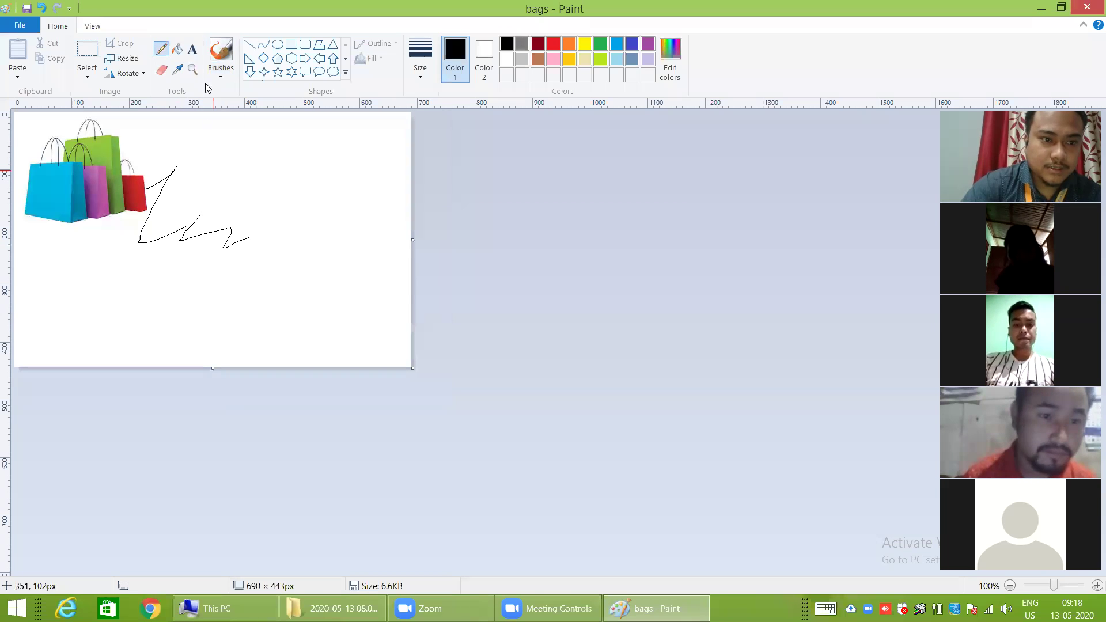
Step: Add the text "dhfgdhgfgdsfs" above the pencil zigzag, beside the bags
left_click(192, 49)
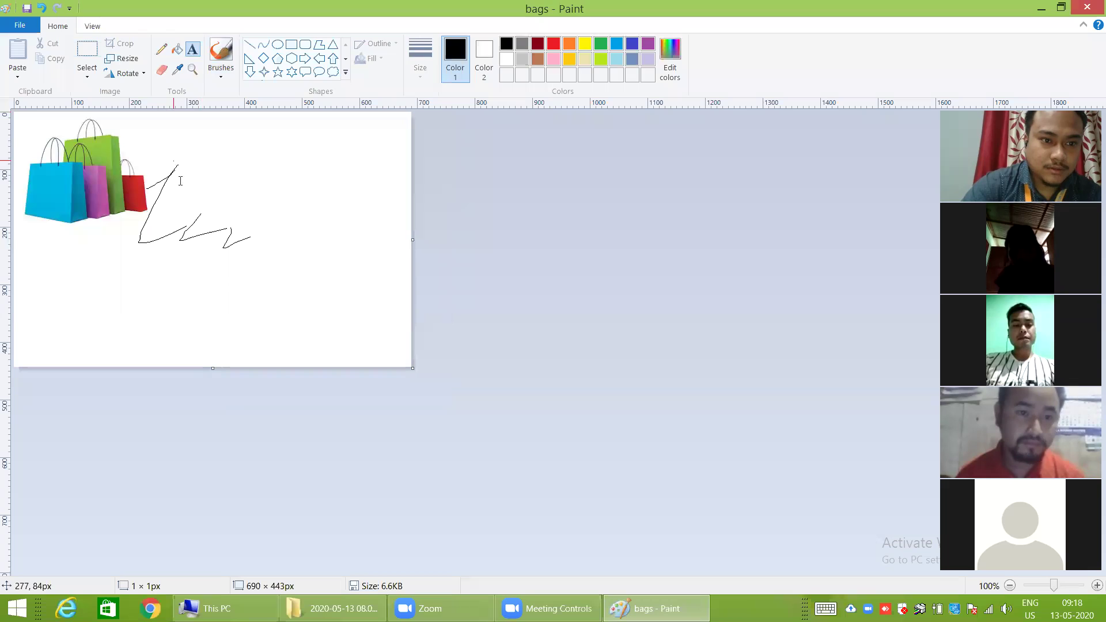
left_click(136, 147)
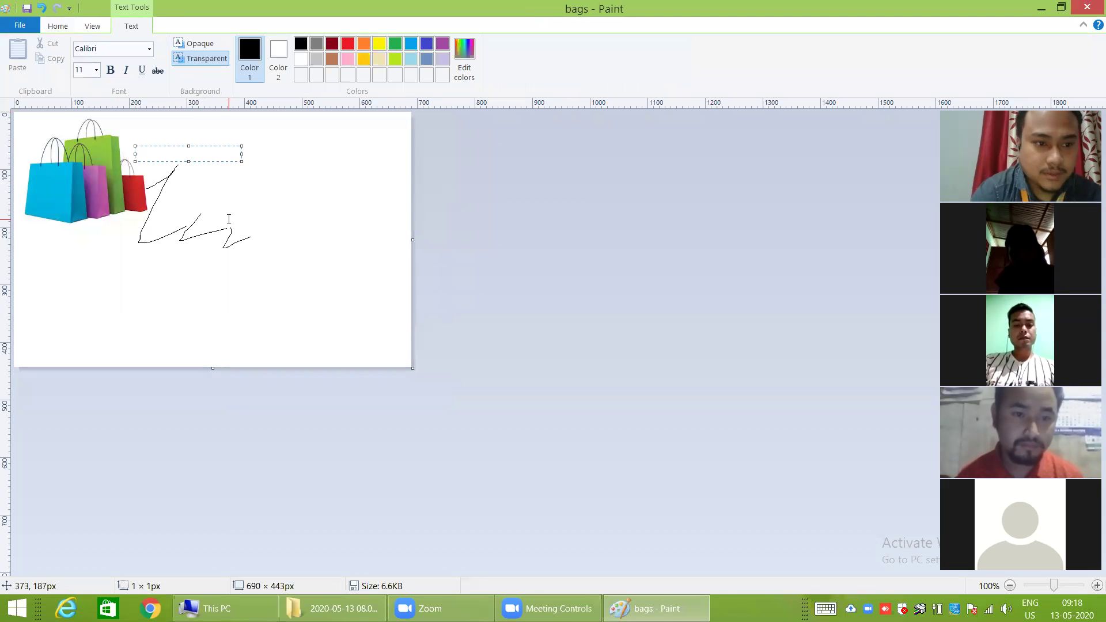
type("dhfgdhgfgdsfs")
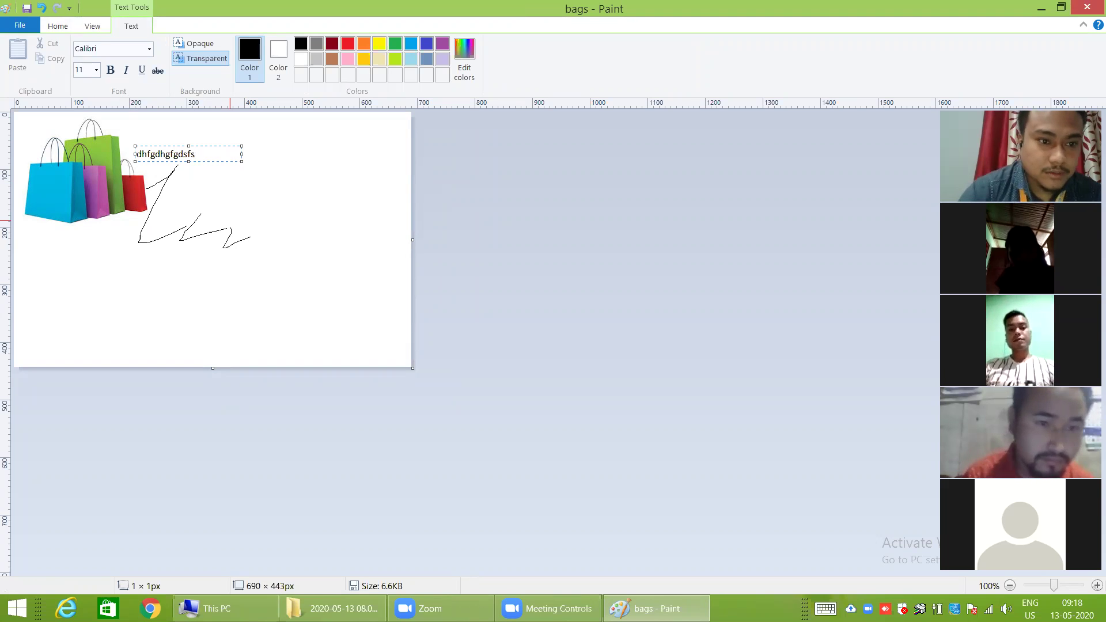
left_click(207, 153)
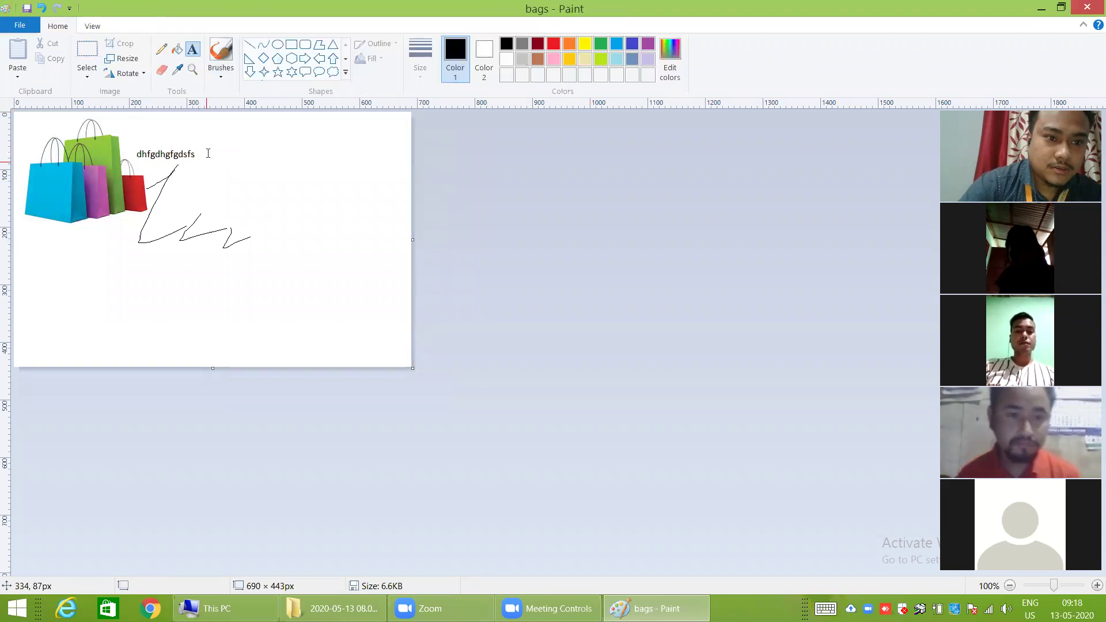
left_click(188, 149)
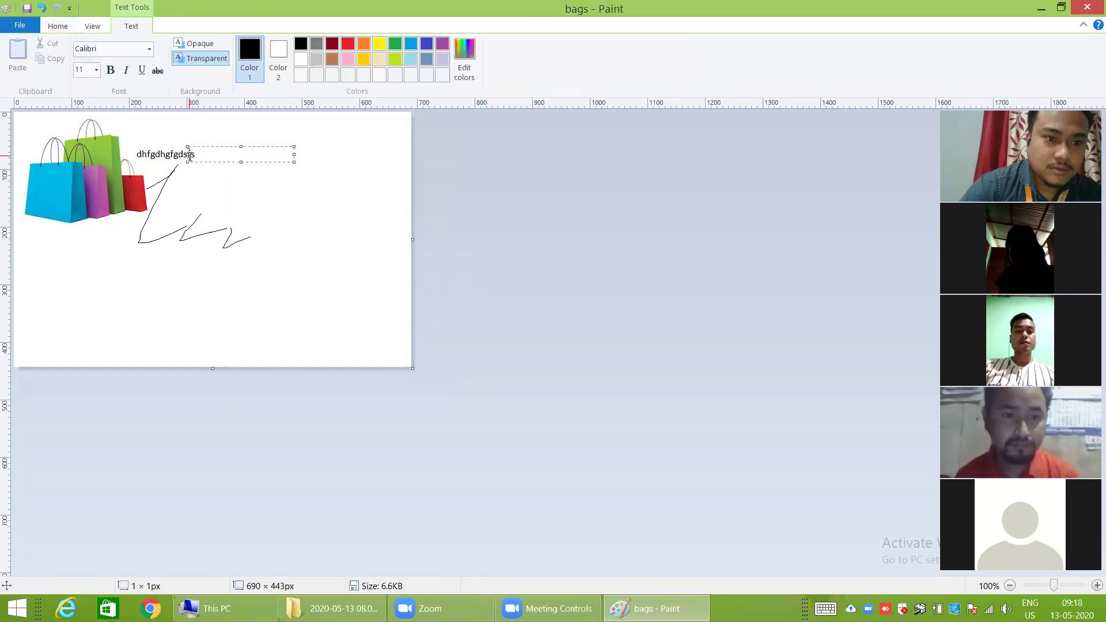
left_click(137, 154)
left_click(187, 149)
left_click(186, 153)
Step: Draw a small freehand loop with the Pencil tool beside the upper part of the zigzag
left_click(177, 70)
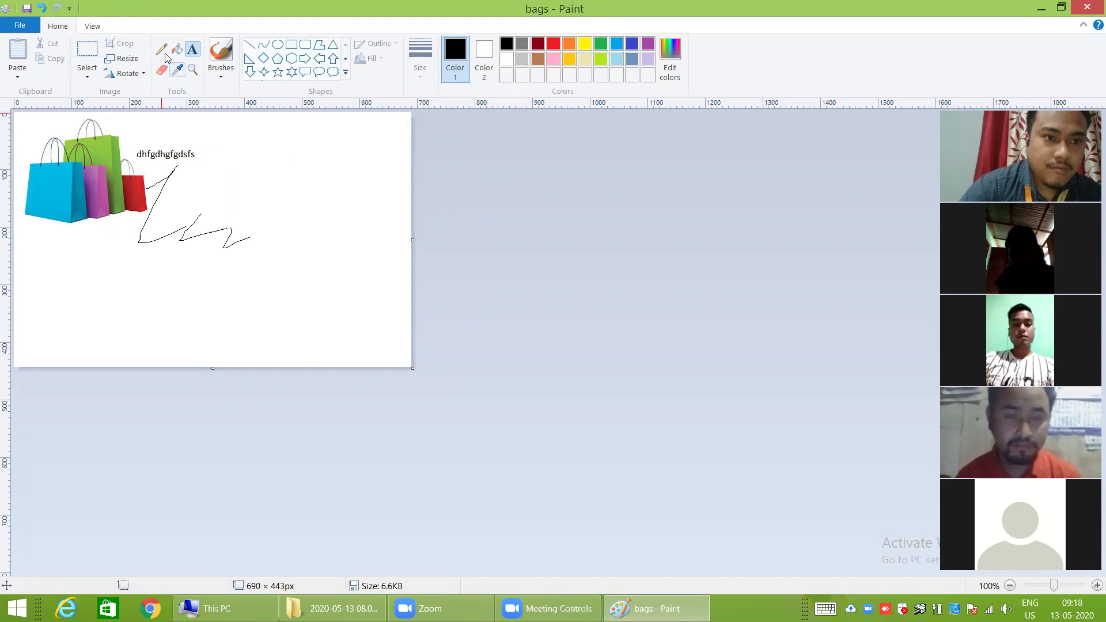
left_click(162, 50)
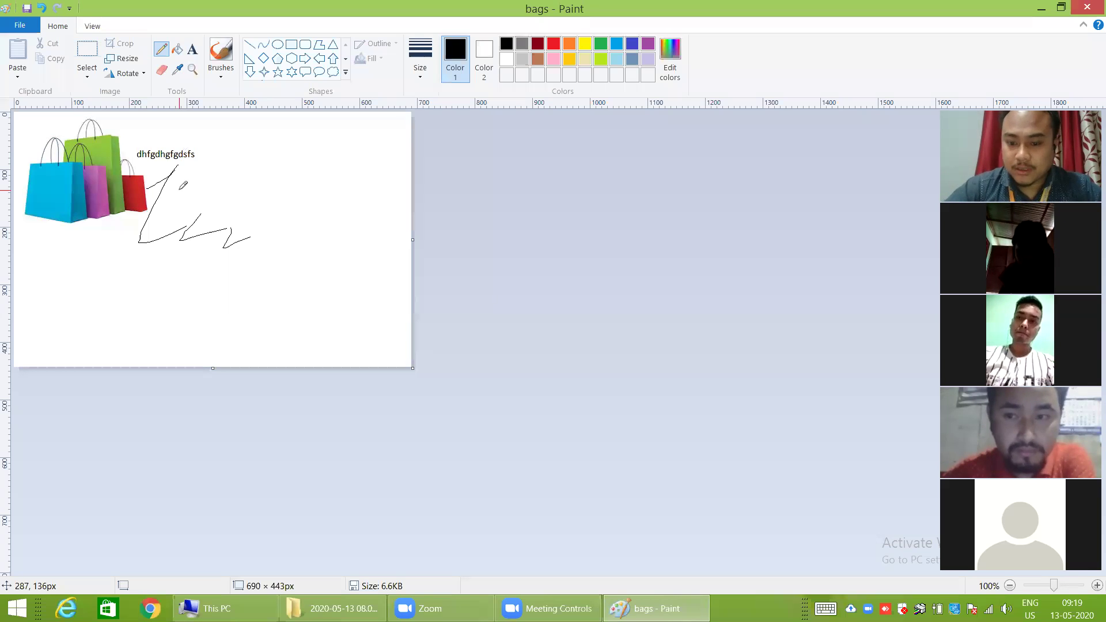
Step: Examine the installed apps listed by date installed, and return to the bags image in Paint
left_click(16, 608)
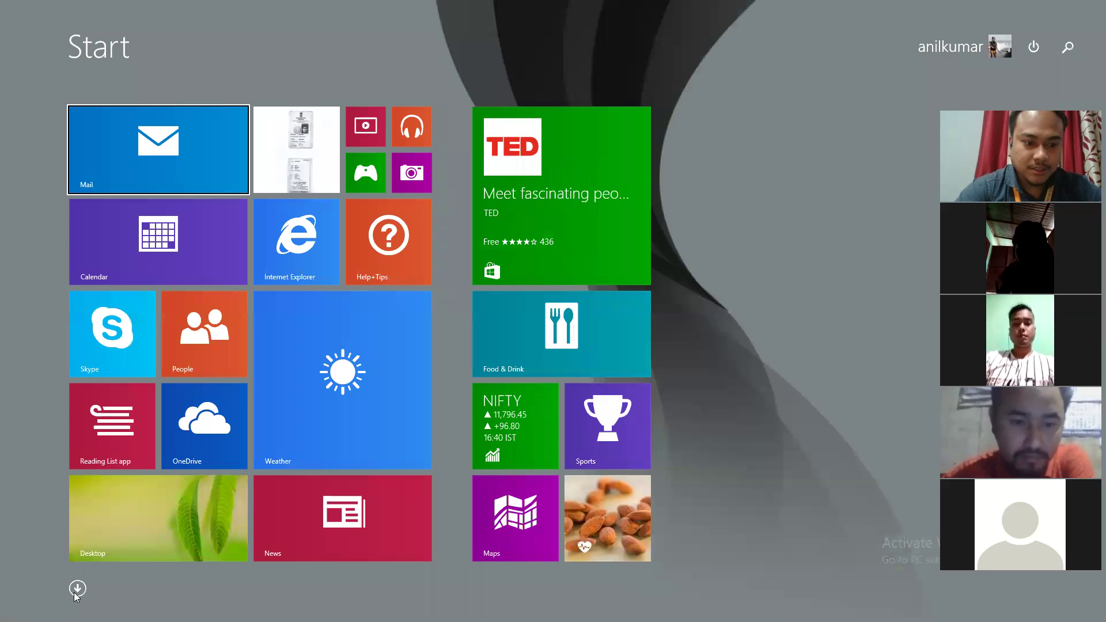
left_click(77, 588)
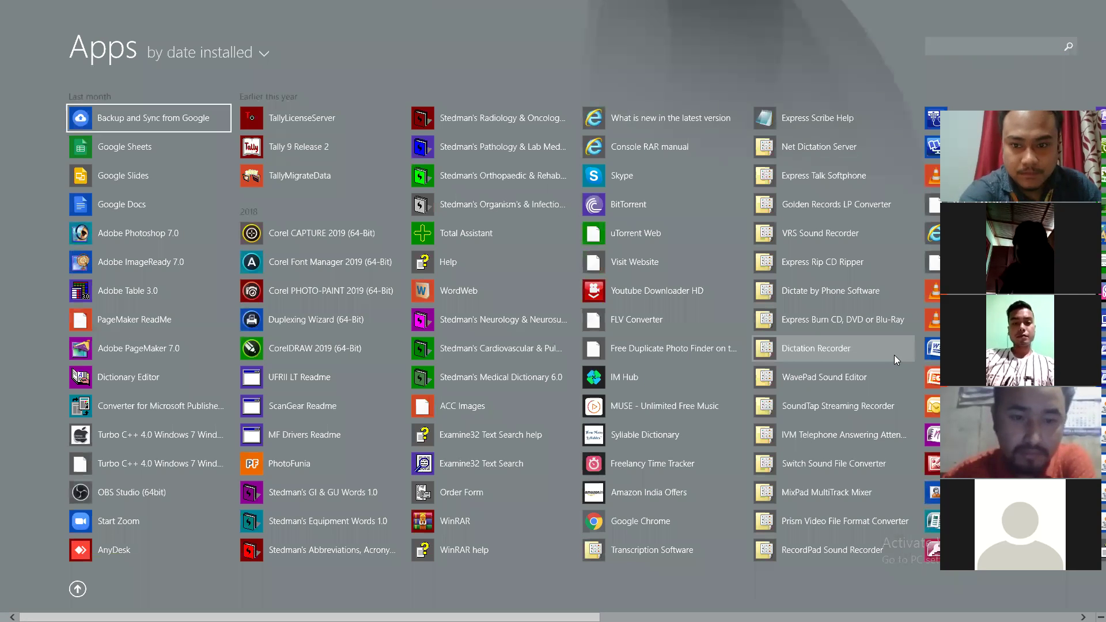
scroll(894, 355, "right", 3)
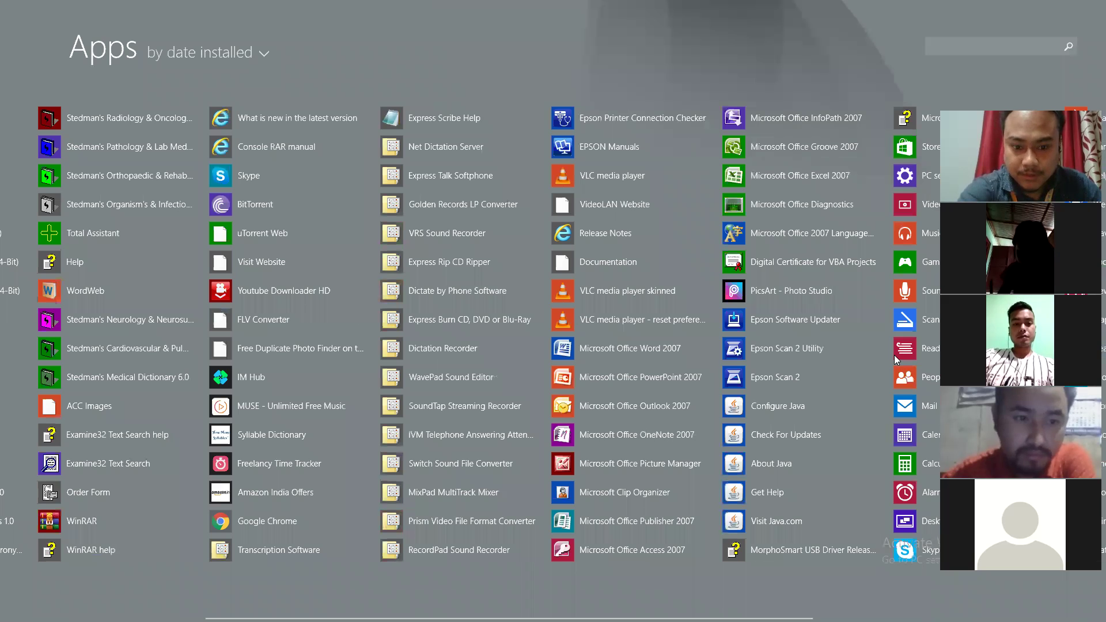
scroll(894, 355, "right", 1)
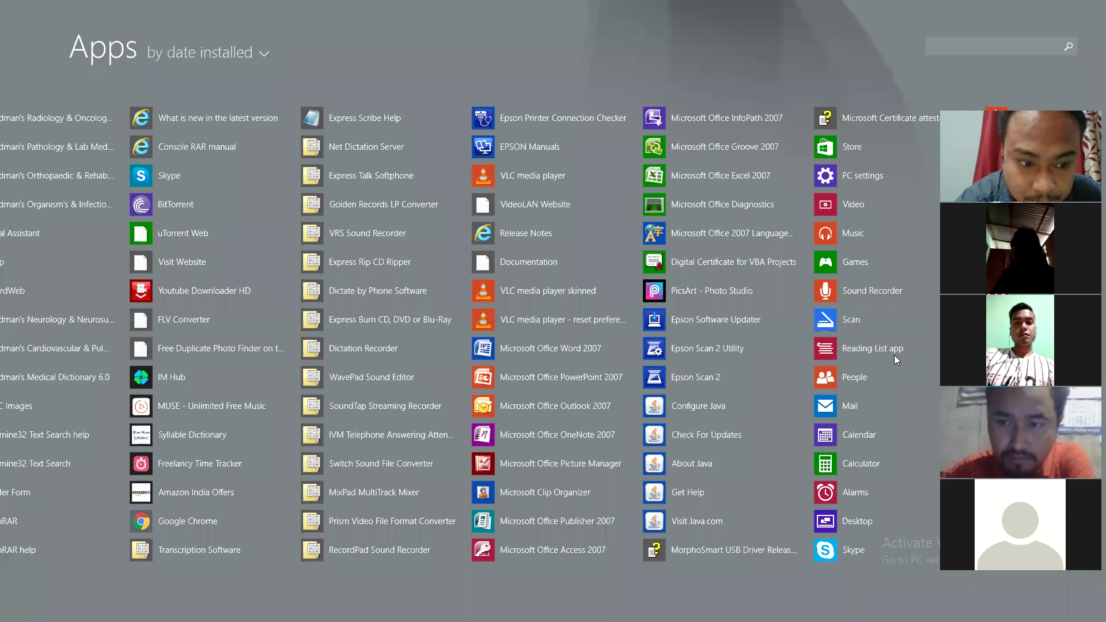
scroll(894, 355, "down", 1)
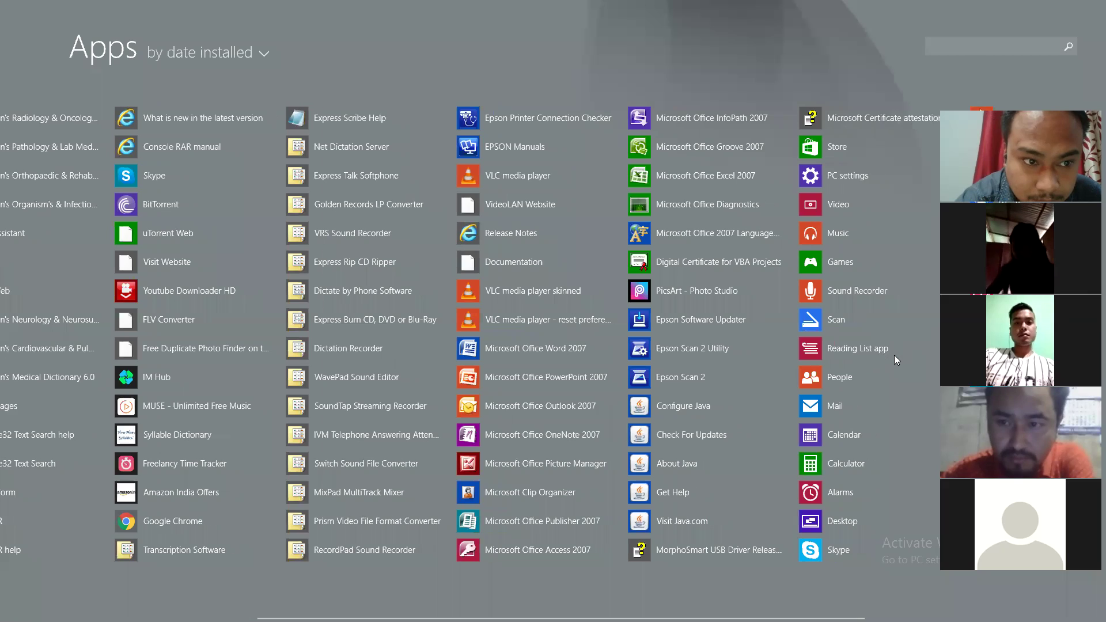
scroll(894, 354, "down", 1)
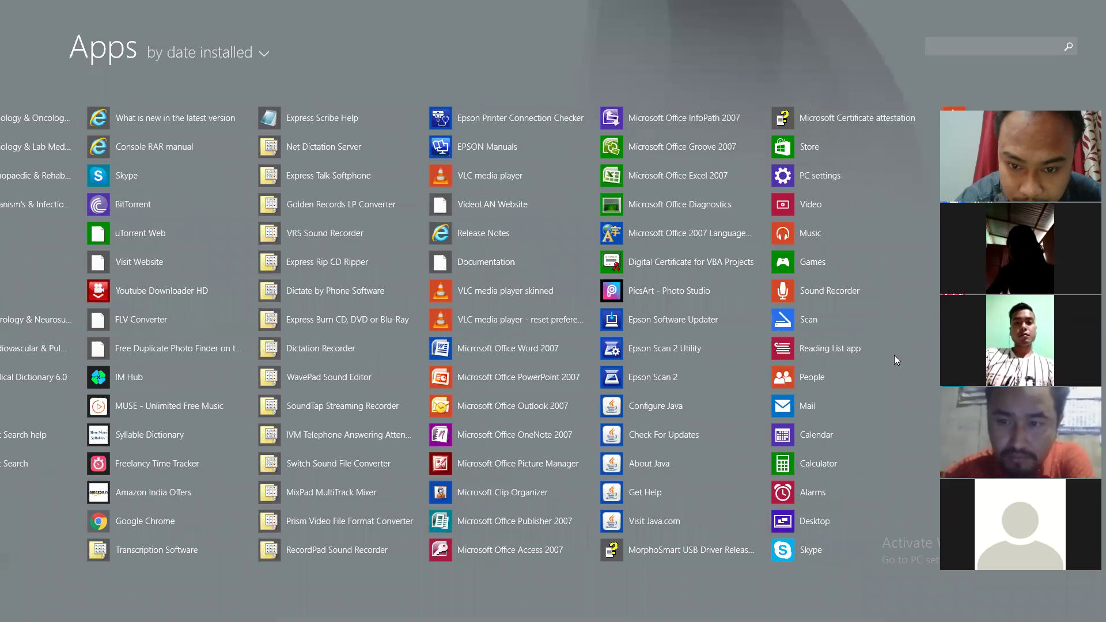
scroll(893, 355, "down", 1)
scroll(894, 354, "down", 1)
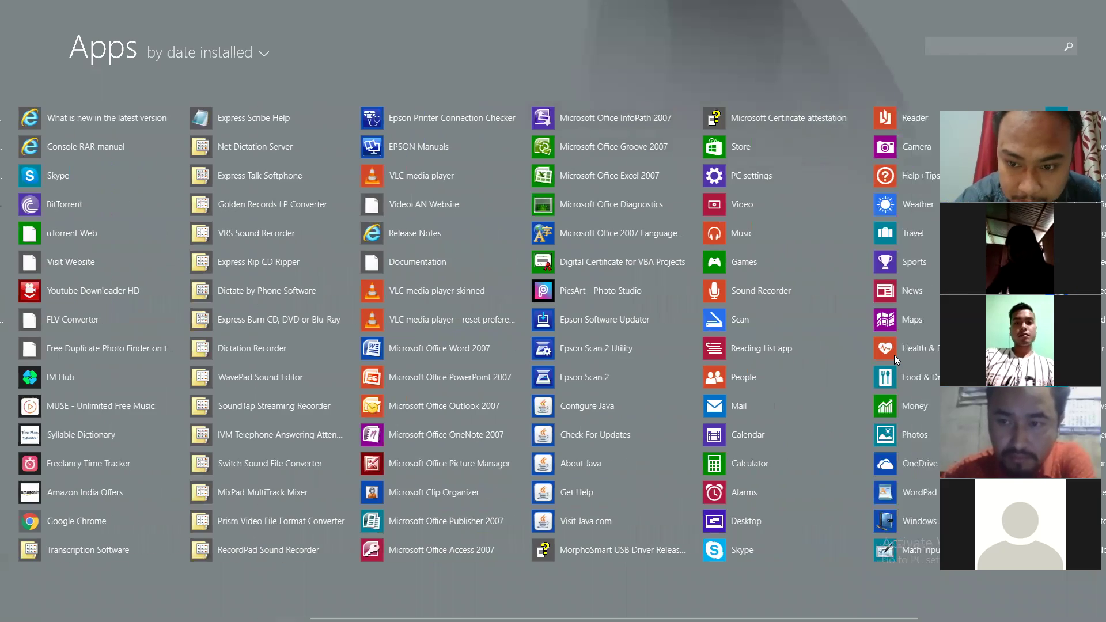
scroll(894, 355, "down", 1)
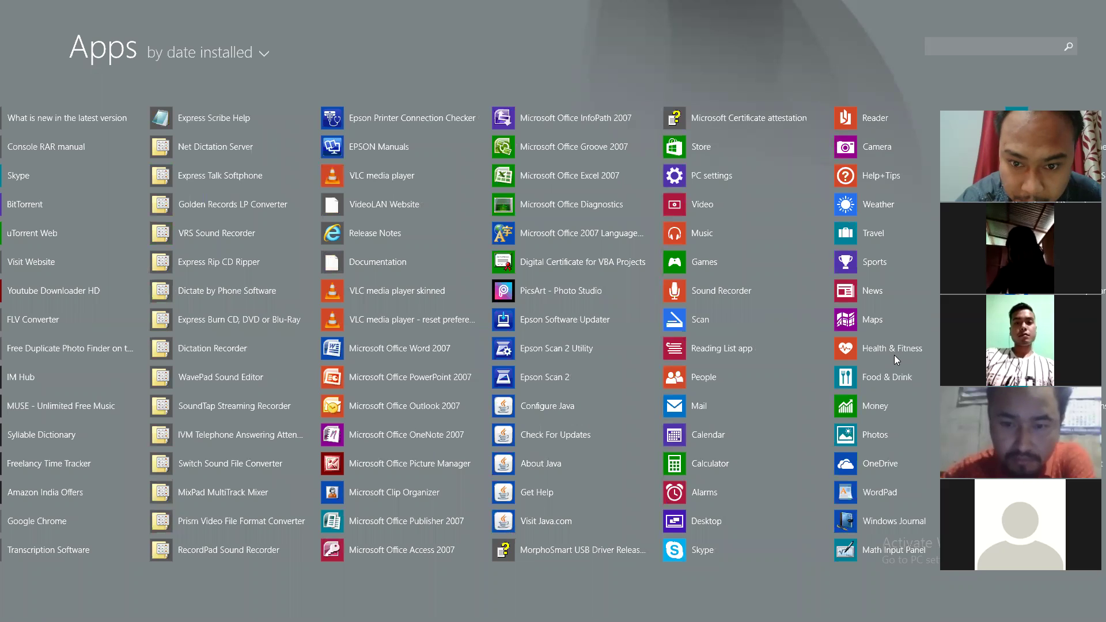
scroll(894, 355, "up", 1)
scroll(894, 354, "up", 1)
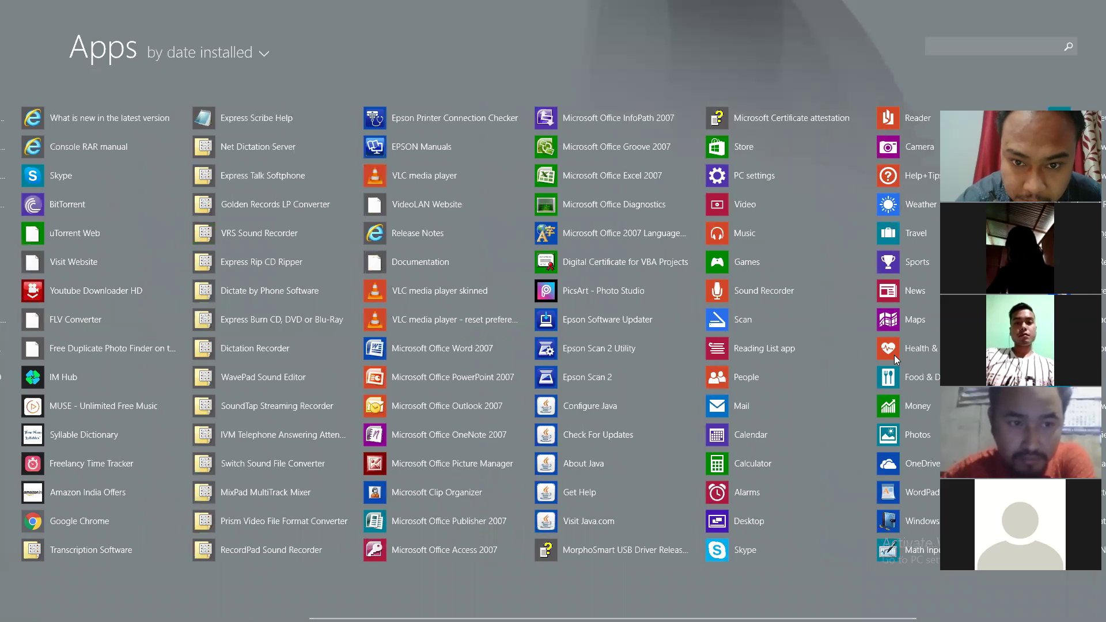
scroll(894, 355, "up", 2)
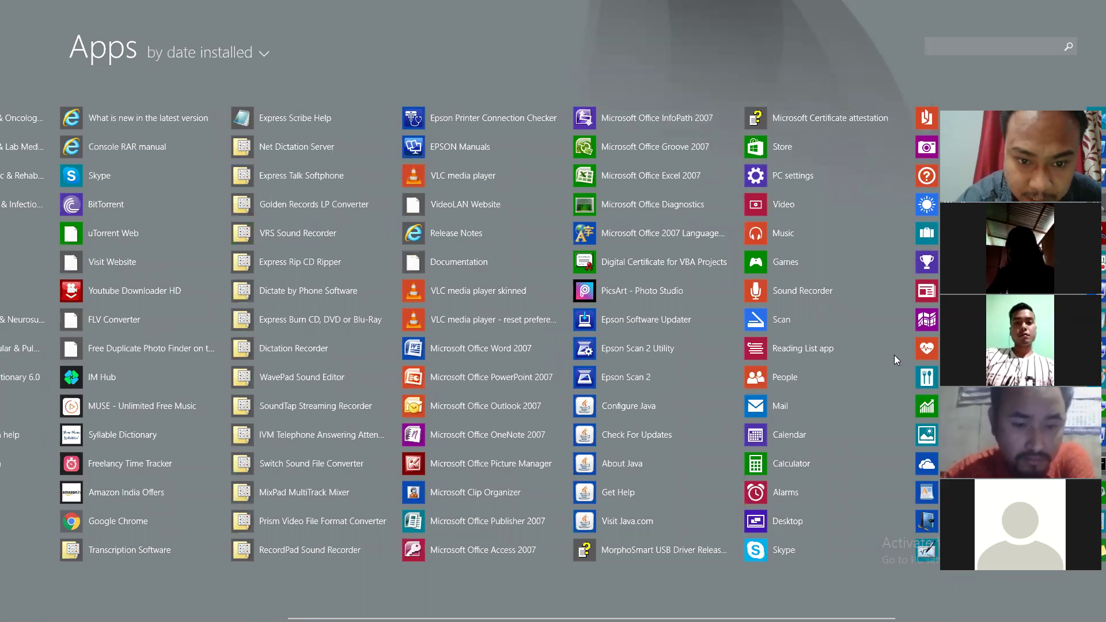
key("Tab")
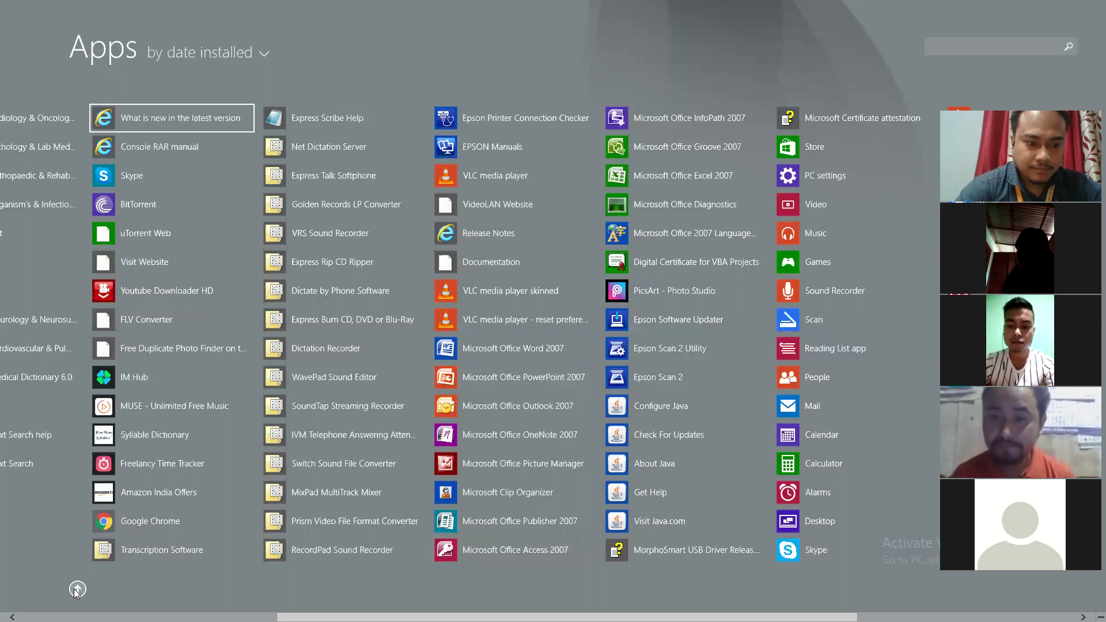
left_click(77, 588)
left_click(188, 524)
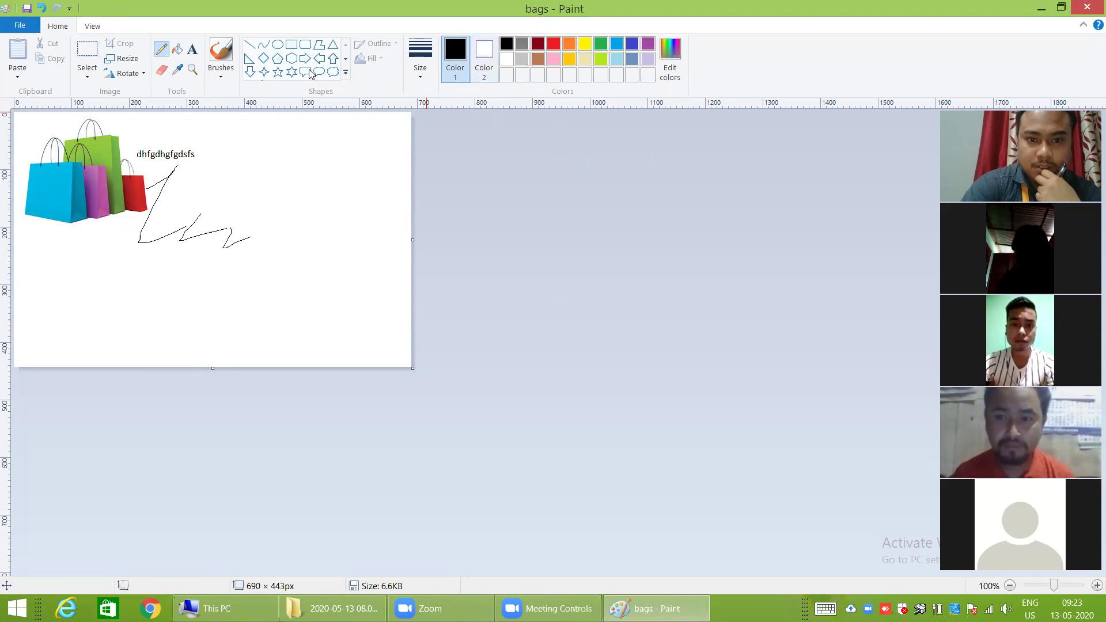
Step: Choose the third line thickness for the Pencil tool and draw thick freehand strokes in the blank area beside the thin zigzag
left_click(425, 80)
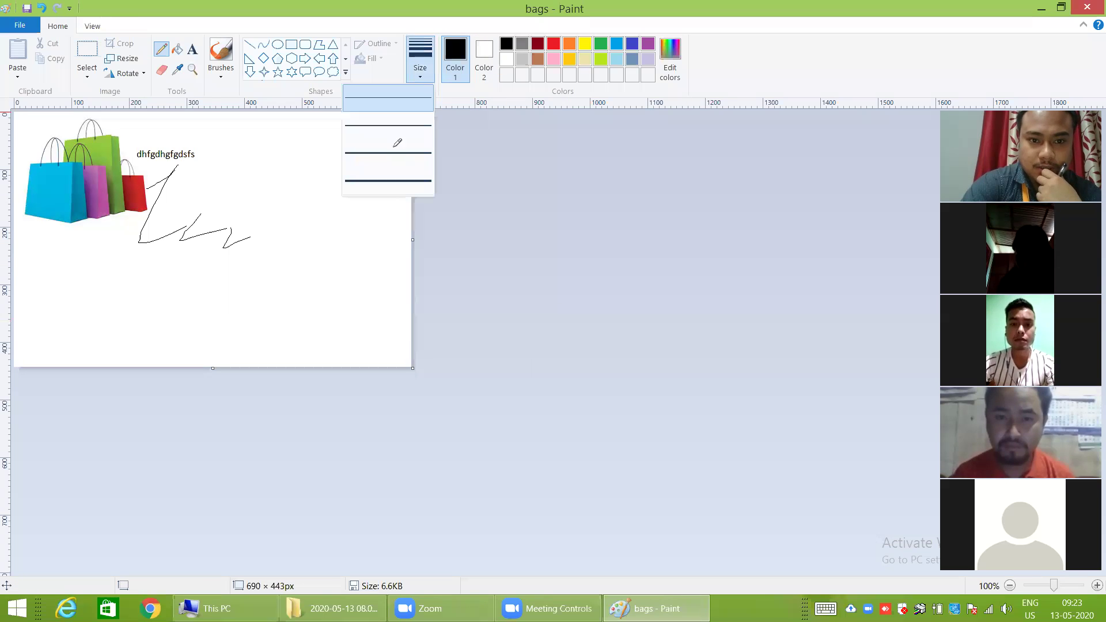
left_click(366, 157)
mouse_move(273, 181)
left_mouse_down()
mouse_move(332, 183)
mouse_move(334, 194)
left_mouse_up()
left_click_drag(324, 242, 311, 270)
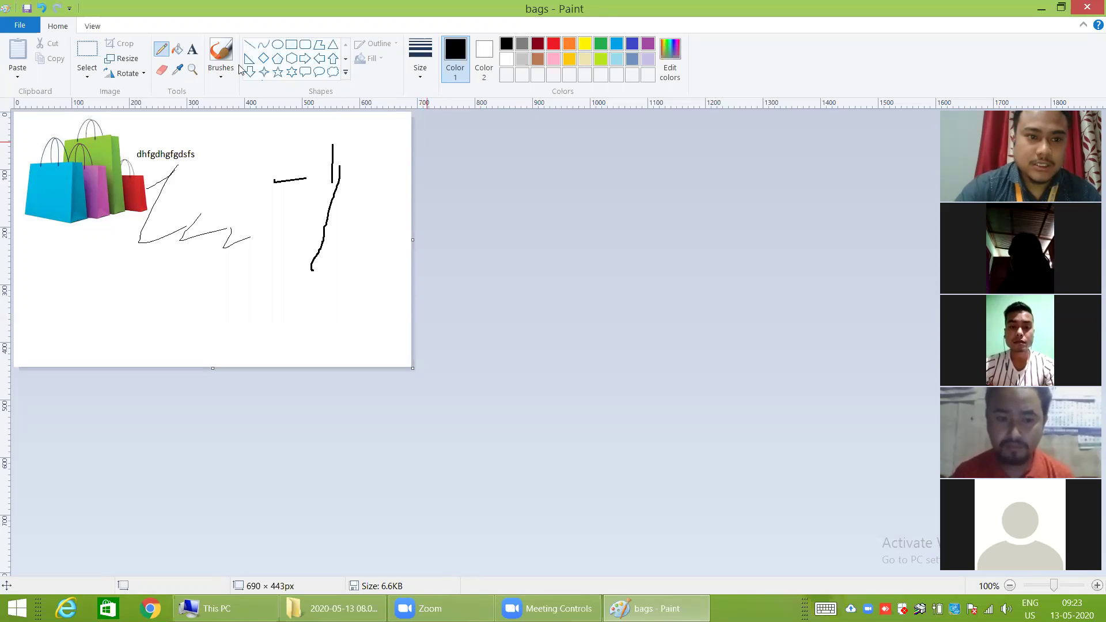
Step: Add the text "sdfsfdgsfds" over the blue and purple bags
left_click(192, 50)
left_click(55, 157)
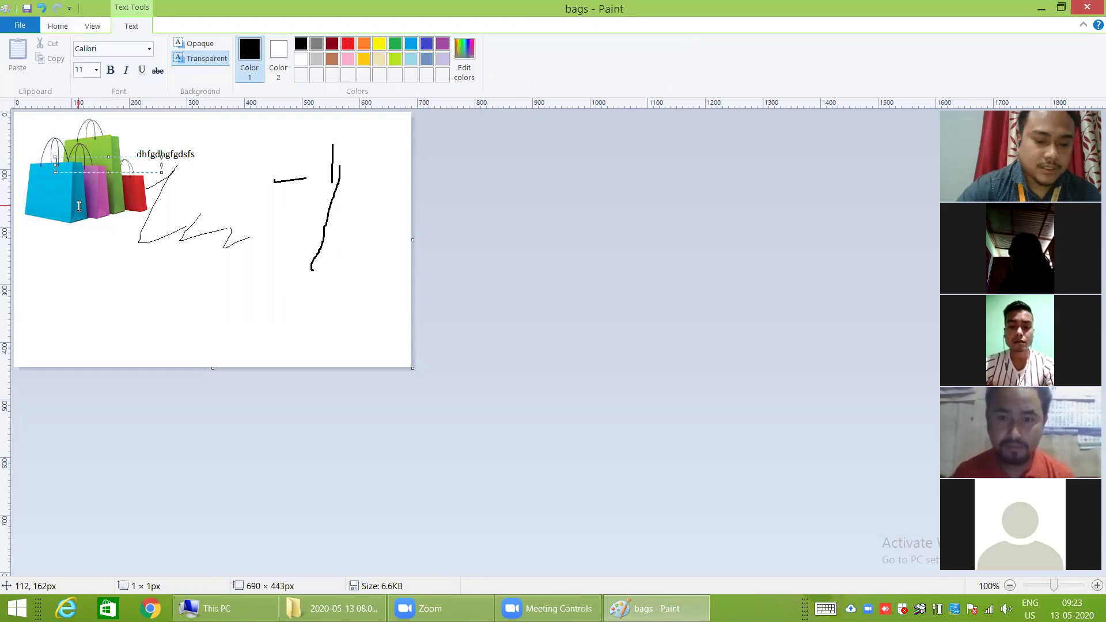
type("sdfsfdgsfds")
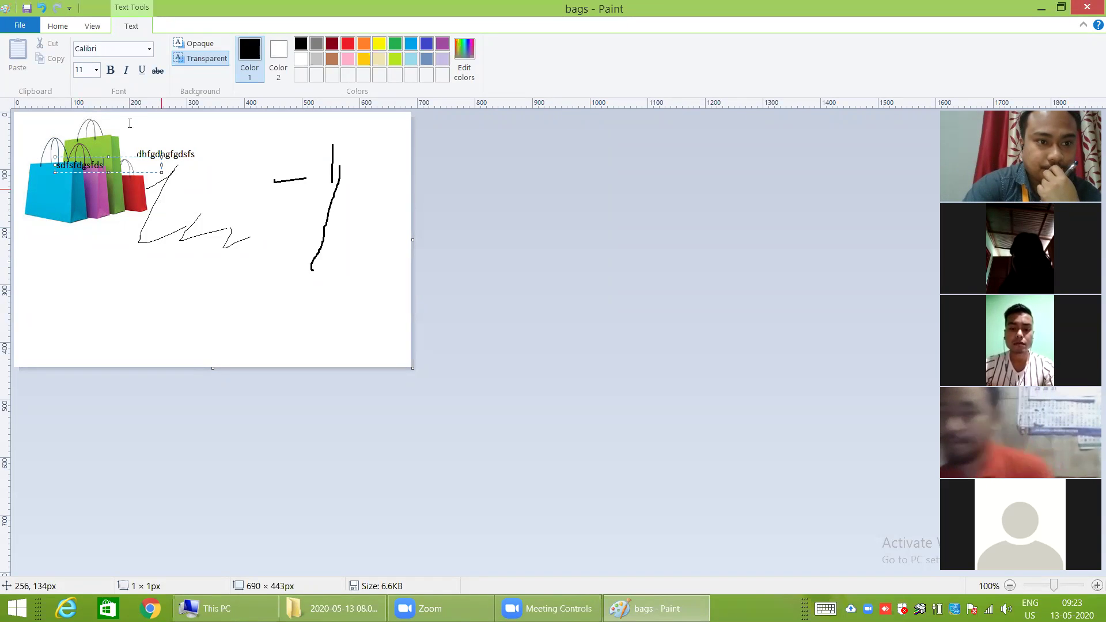
left_click(92, 26)
left_click(65, 25)
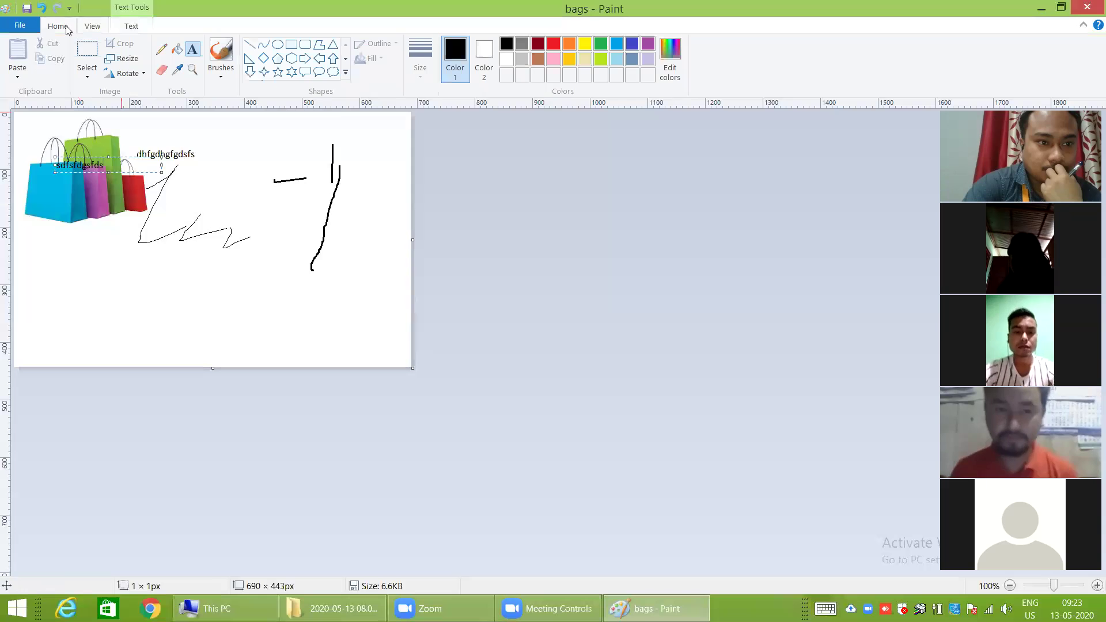
Step: Close the bags image without saving its changes
left_click(1085, 8)
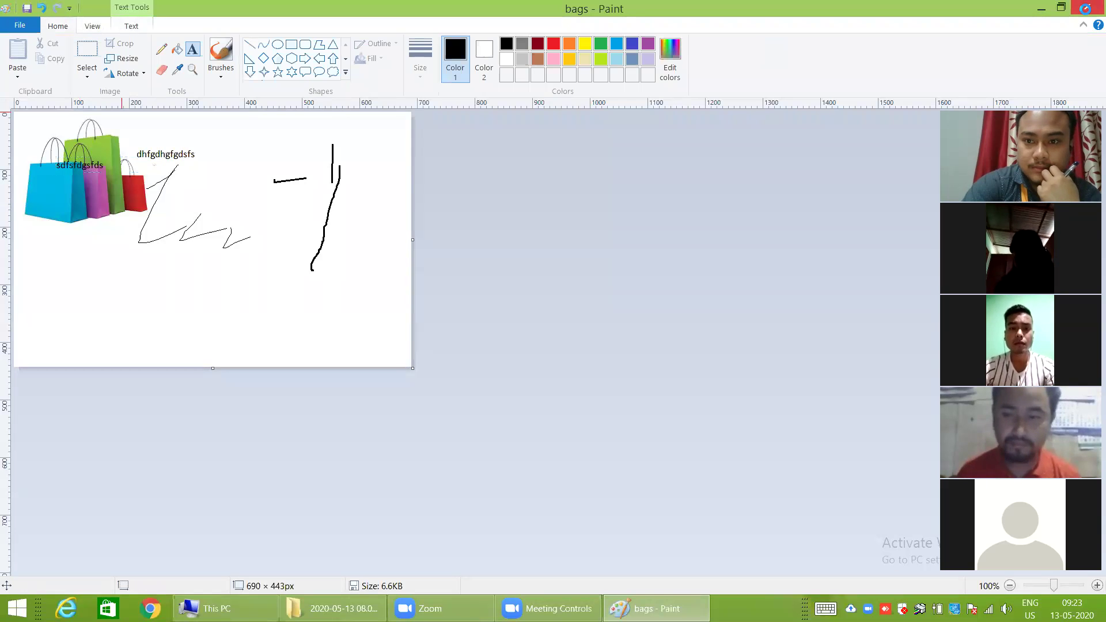
left_click(1085, 8)
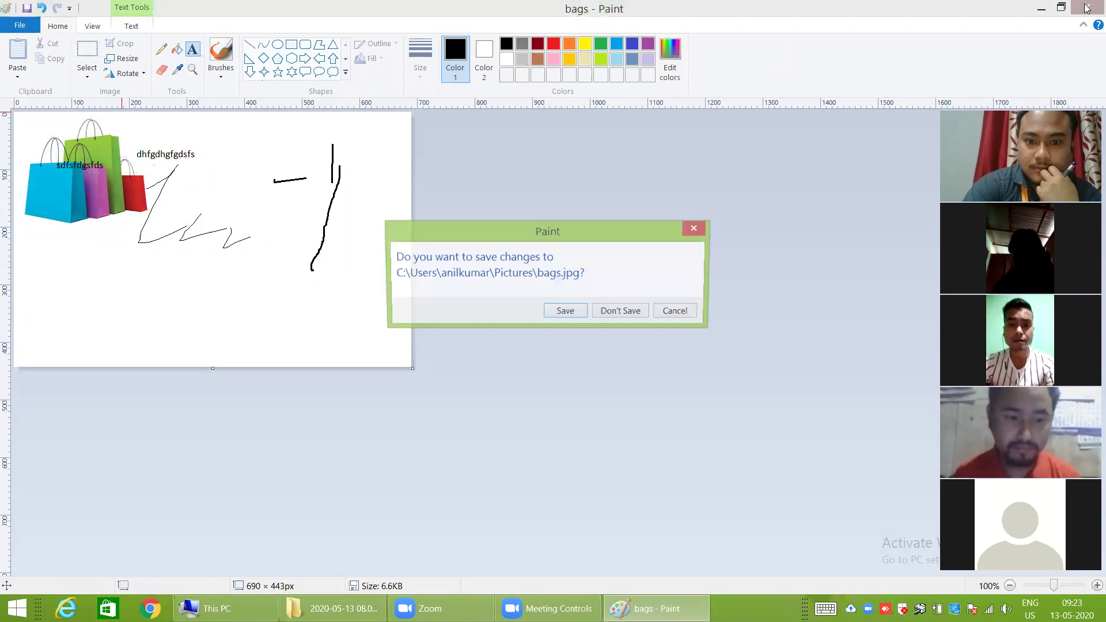
left_click(608, 312)
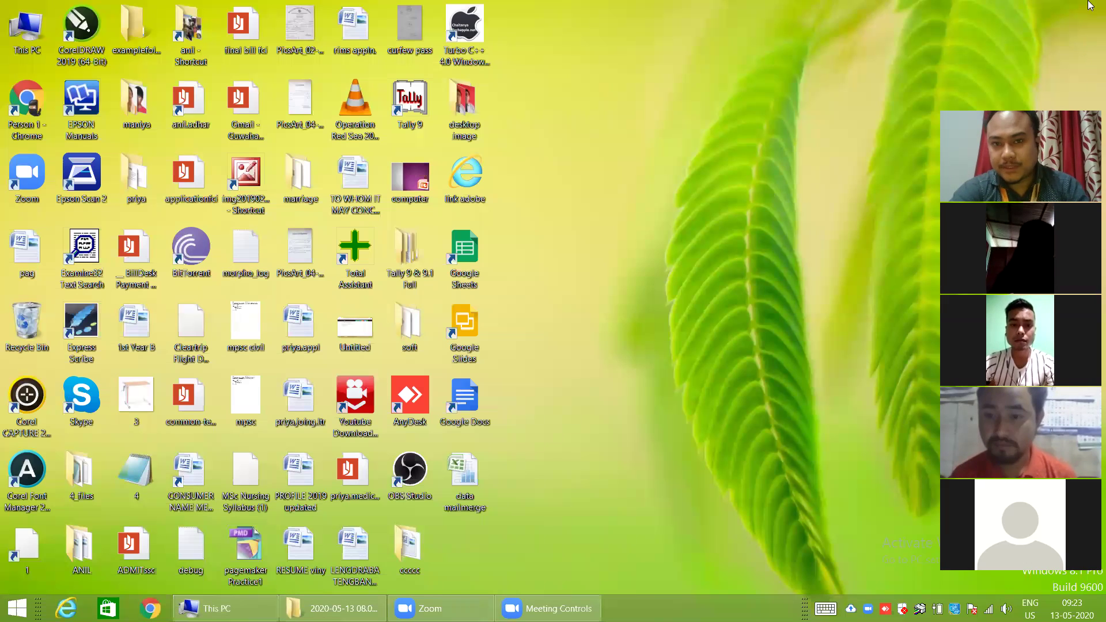
Step: Search everywhere on the computer for "word" and open a blank document in WordPad
mouse_move(1088, 102)
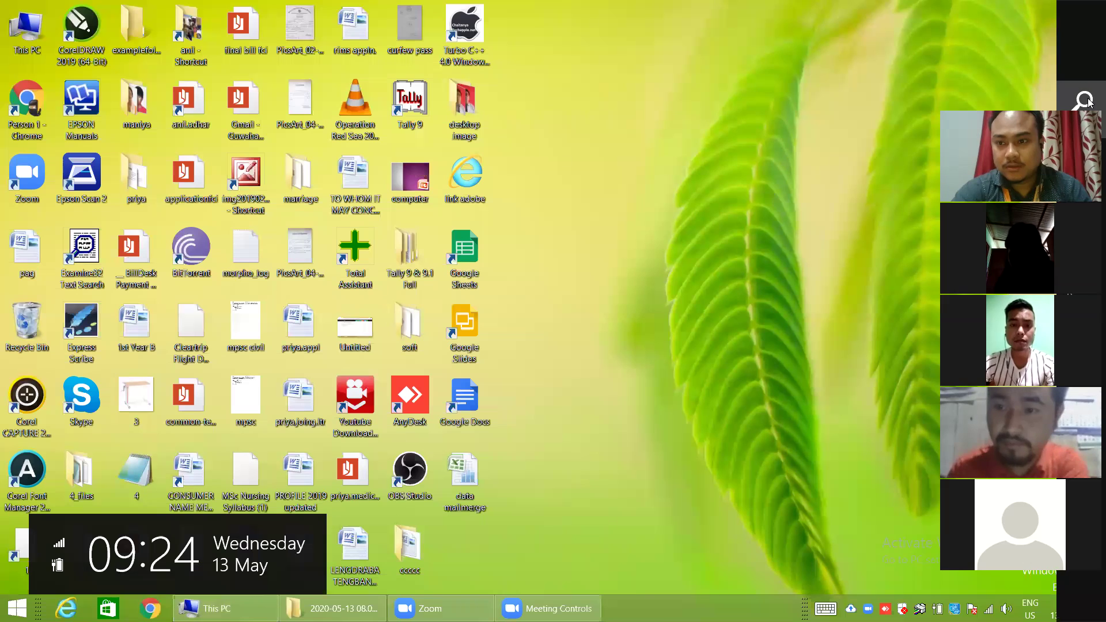
left_click(1086, 101)
type("w")
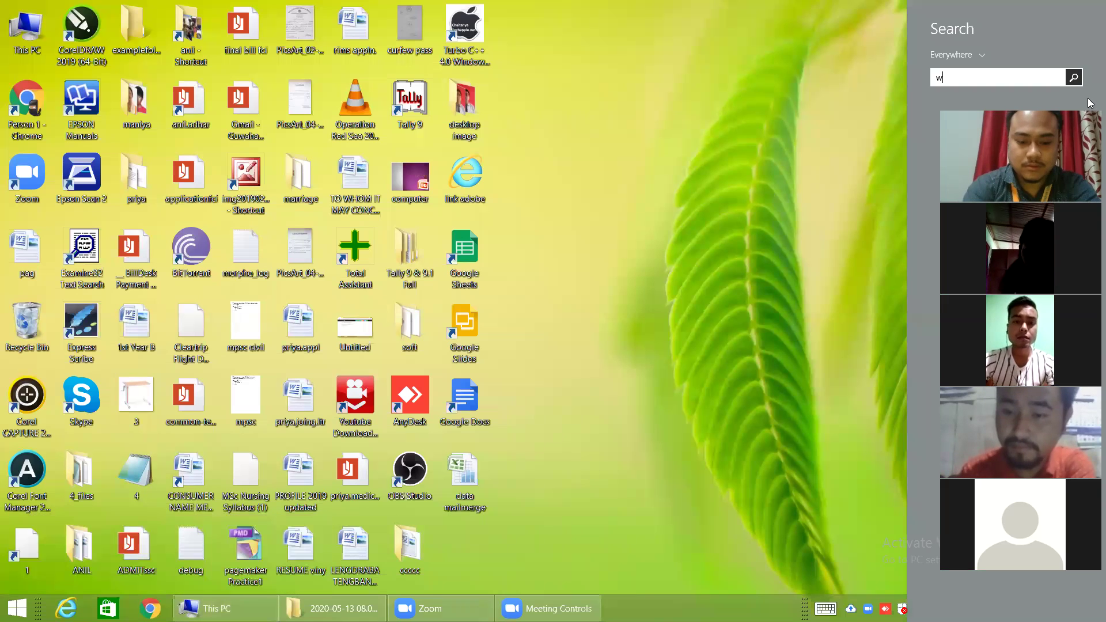
type("ord 2007")
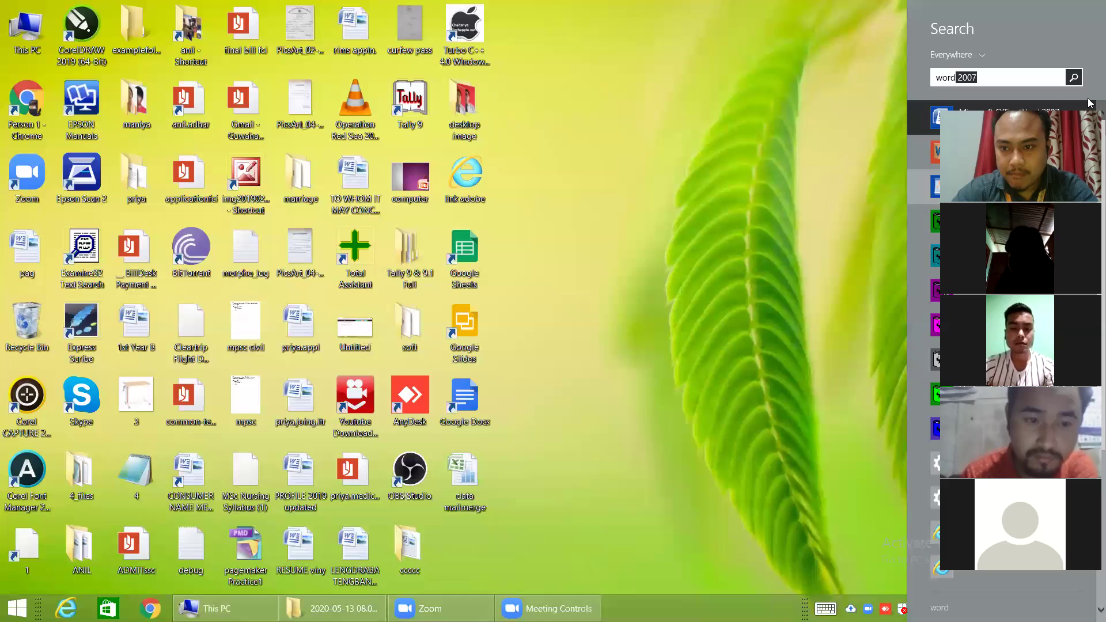
key("Escape")
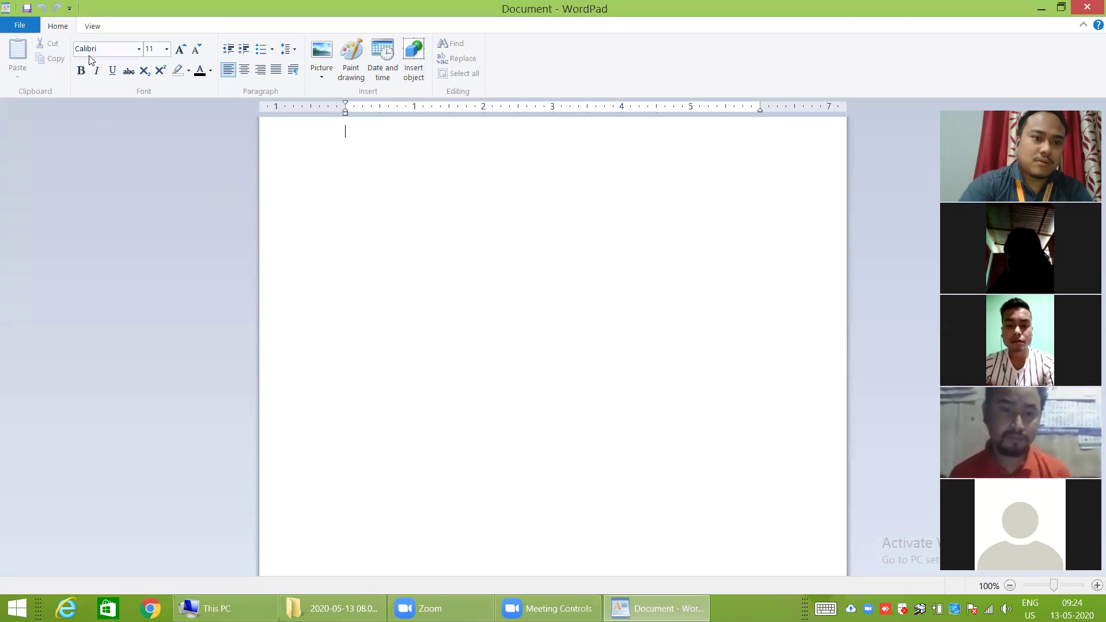
Step: Examine the available fonts, font sizes and view options for the blank document
left_click(139, 49)
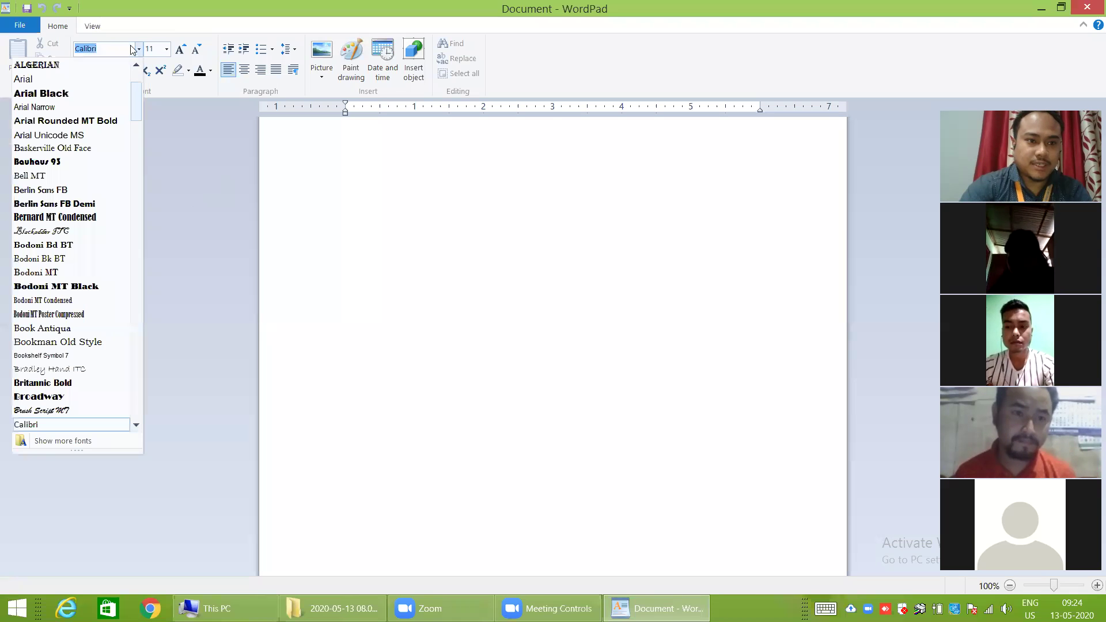
left_click(167, 50)
left_click(167, 50)
left_click(167, 49)
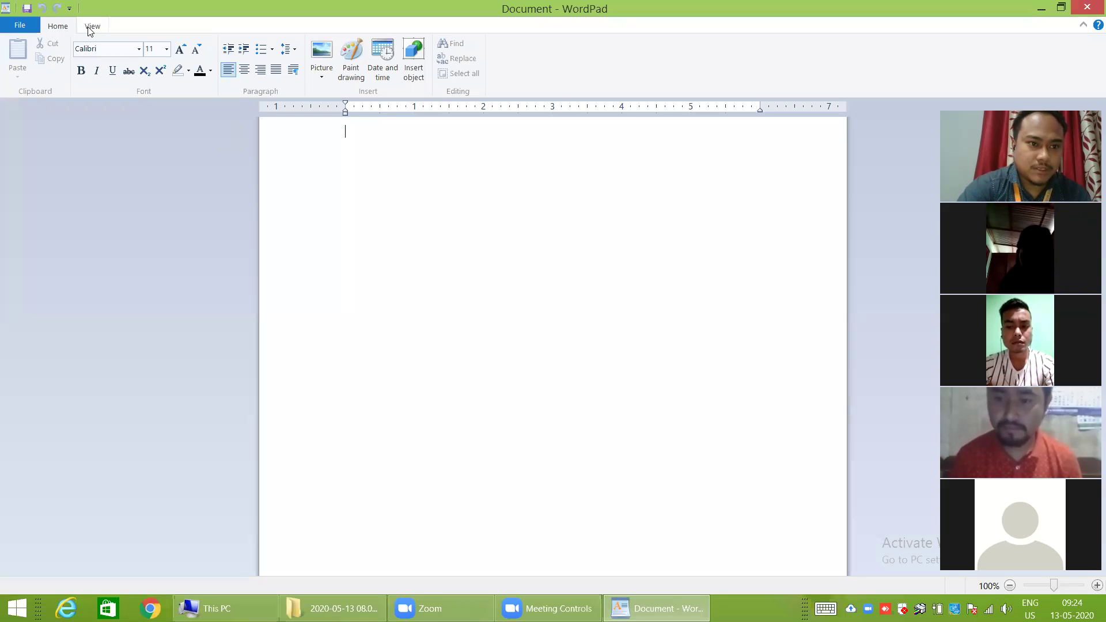
left_click(87, 28)
left_click(60, 28)
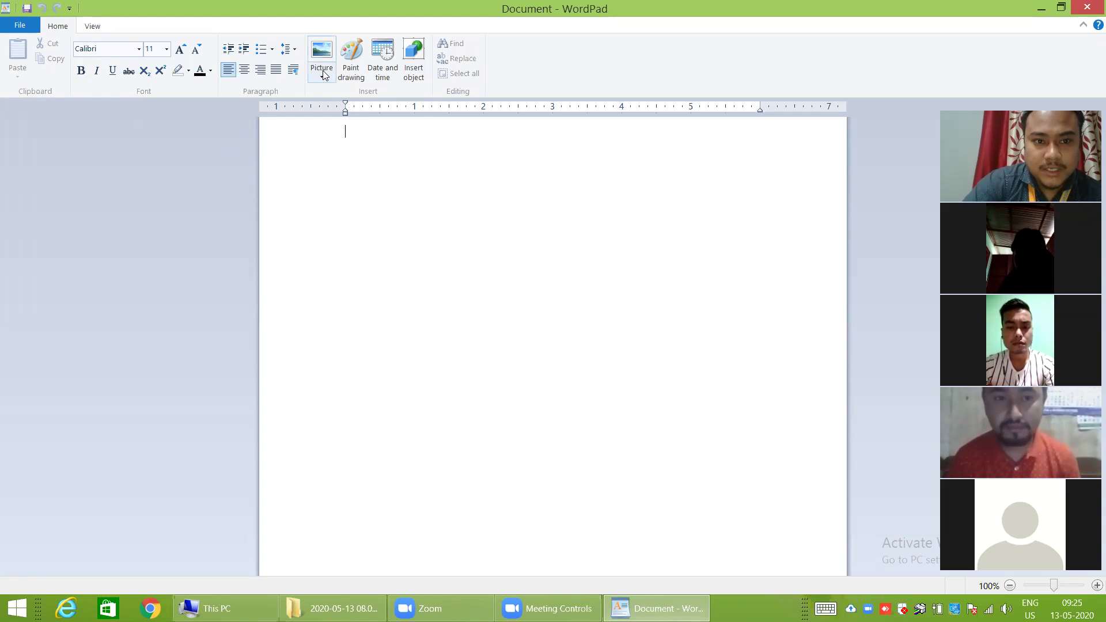
Step: Insert an empty Paint drawing into the document and return to WordPad
left_click(355, 75)
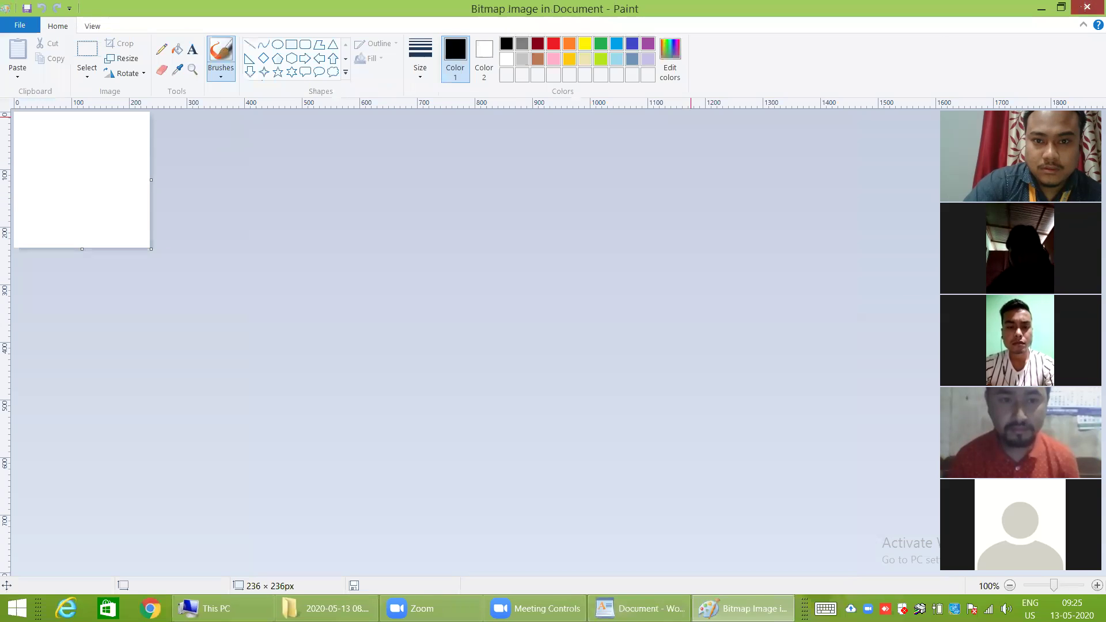
left_click(1087, 7)
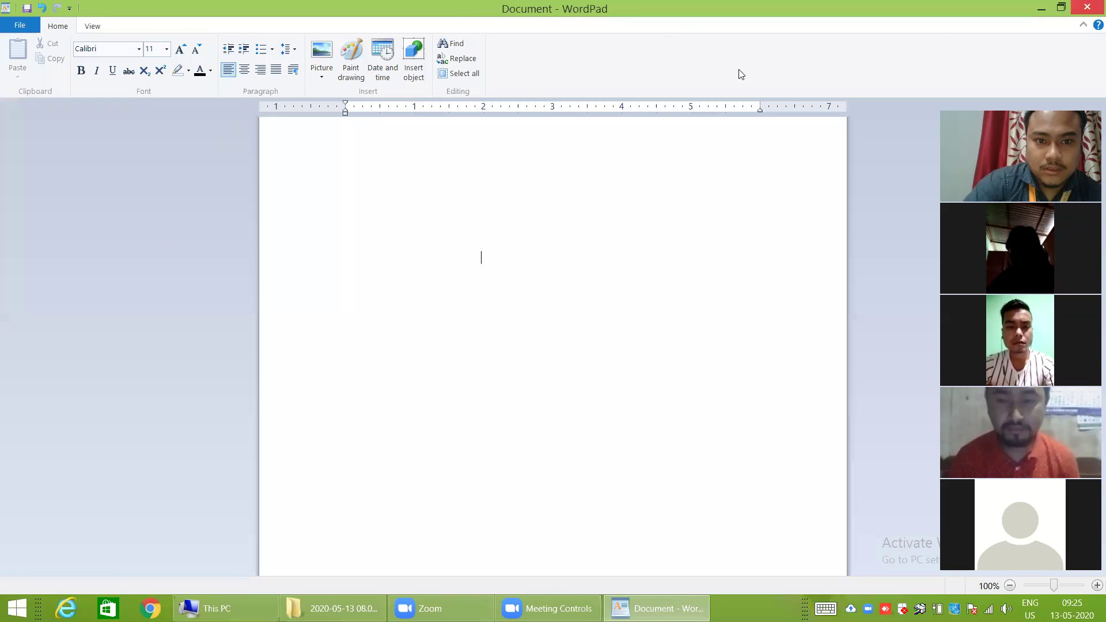
Step: Review the object types that can be inserted into the document, without inserting any
left_click(415, 69)
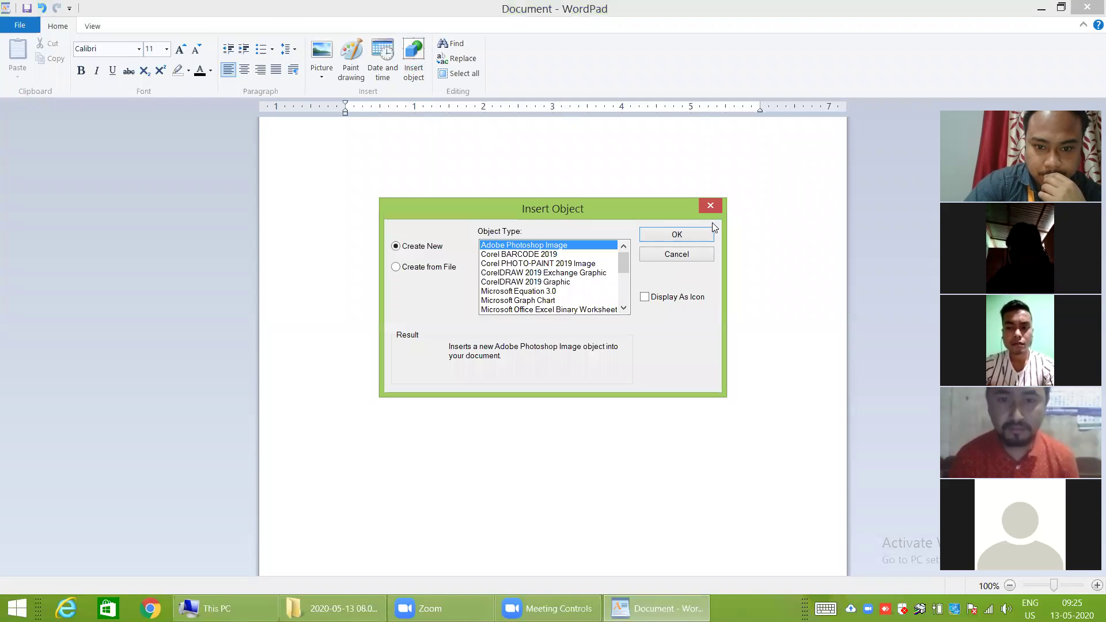
left_click(711, 204)
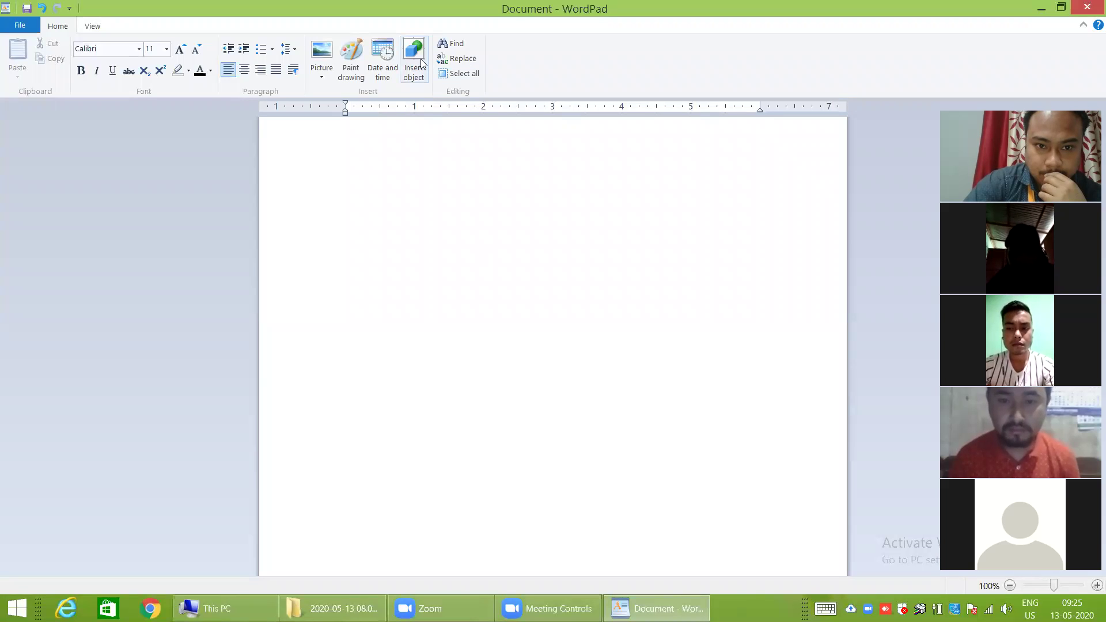
left_click(420, 59)
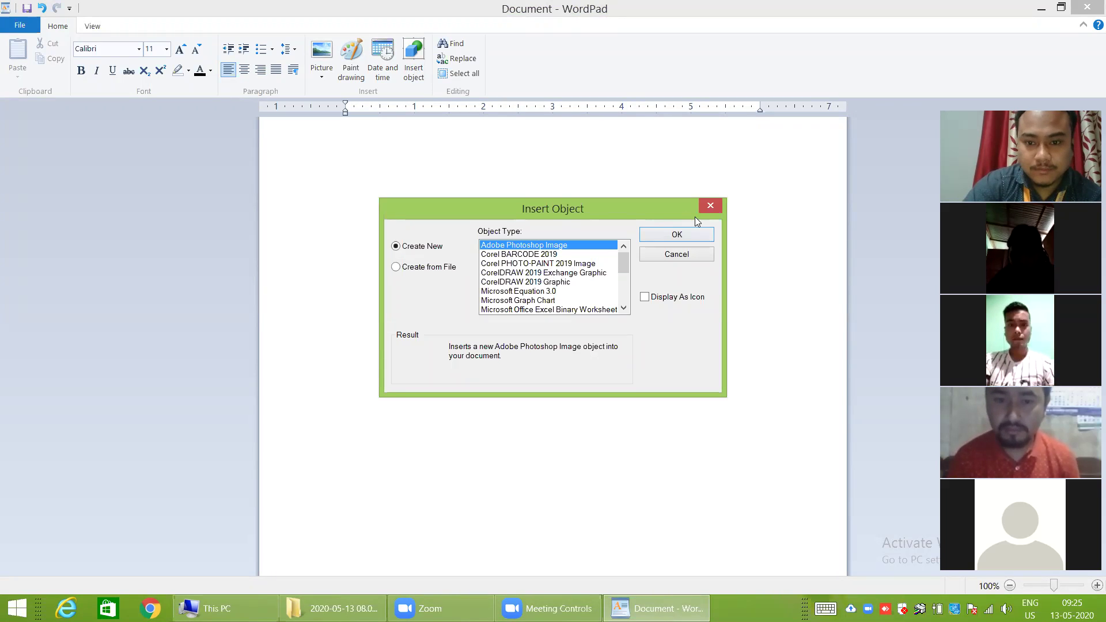
left_click(710, 207)
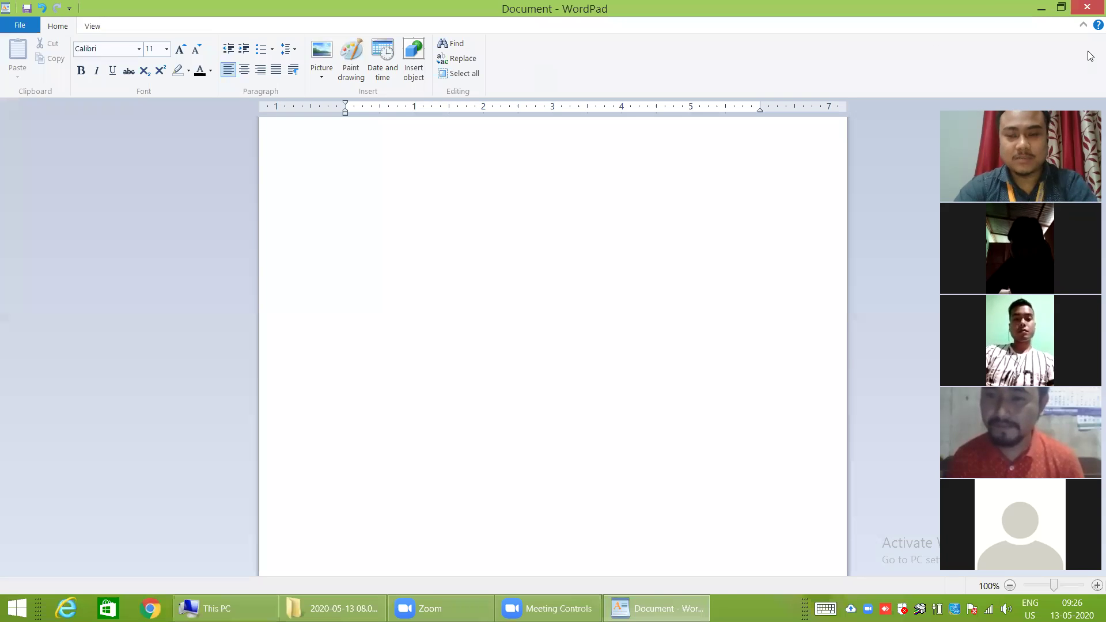
Step: Start closing the WordPad document, and cancel instead of saving or discarding its changes
left_click(1089, 6)
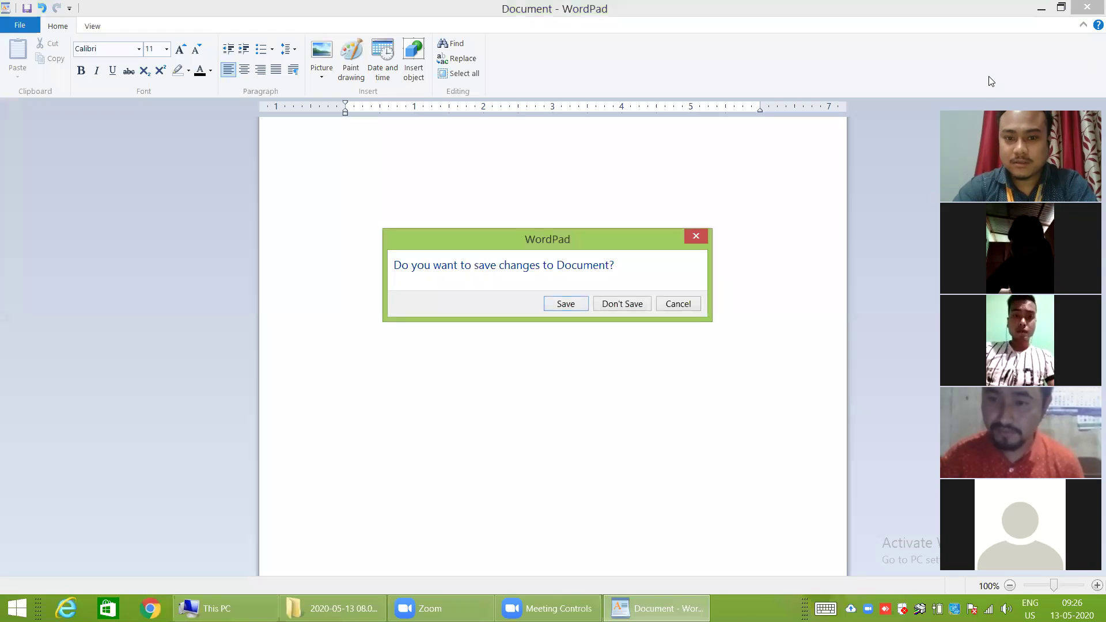
key("Escape")
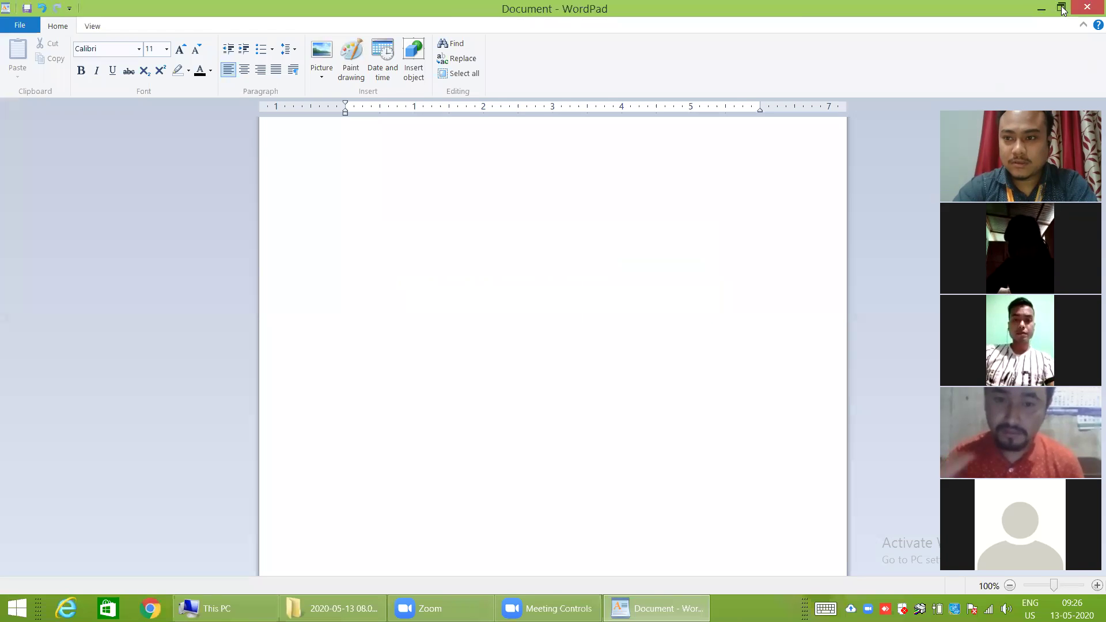
Step: Restore the maximized WordPad window to a smaller size and move it down toward the lower part of the desktop
left_click(1062, 8)
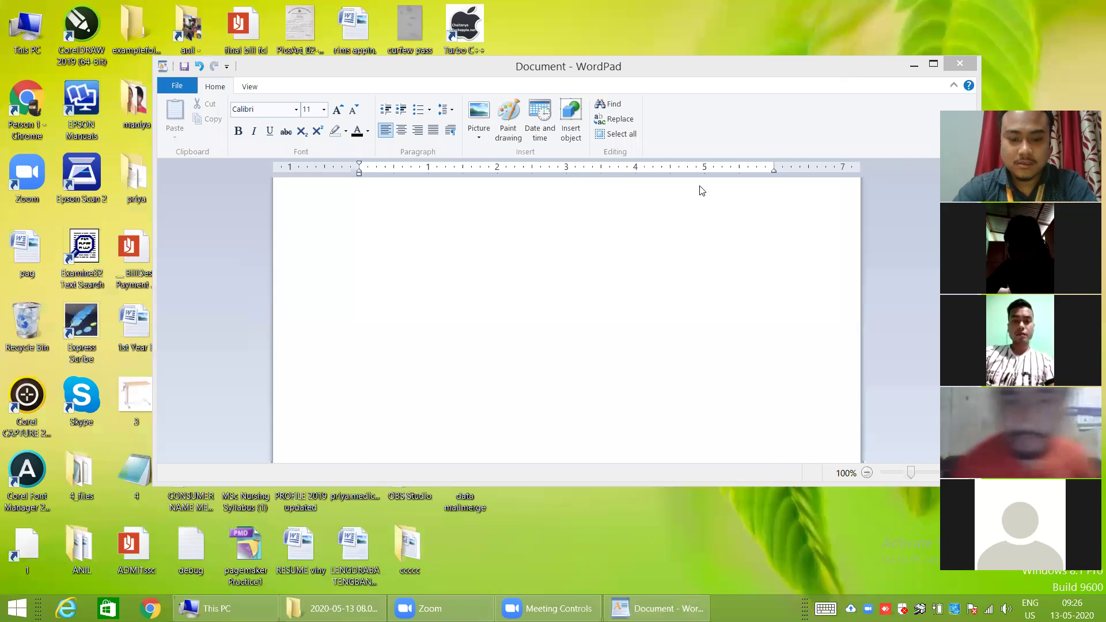
left_click_drag(634, 66, 486, 173)
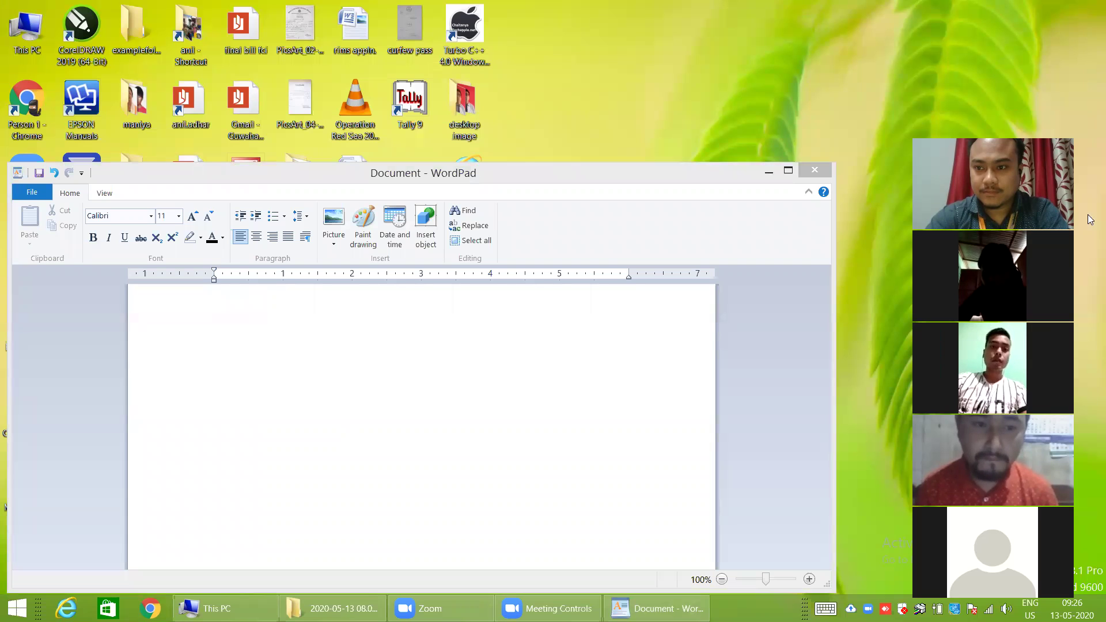
Step: Search the computer for "micros" and open Microsoft Word from the results
left_click(1088, 118)
type("micro")
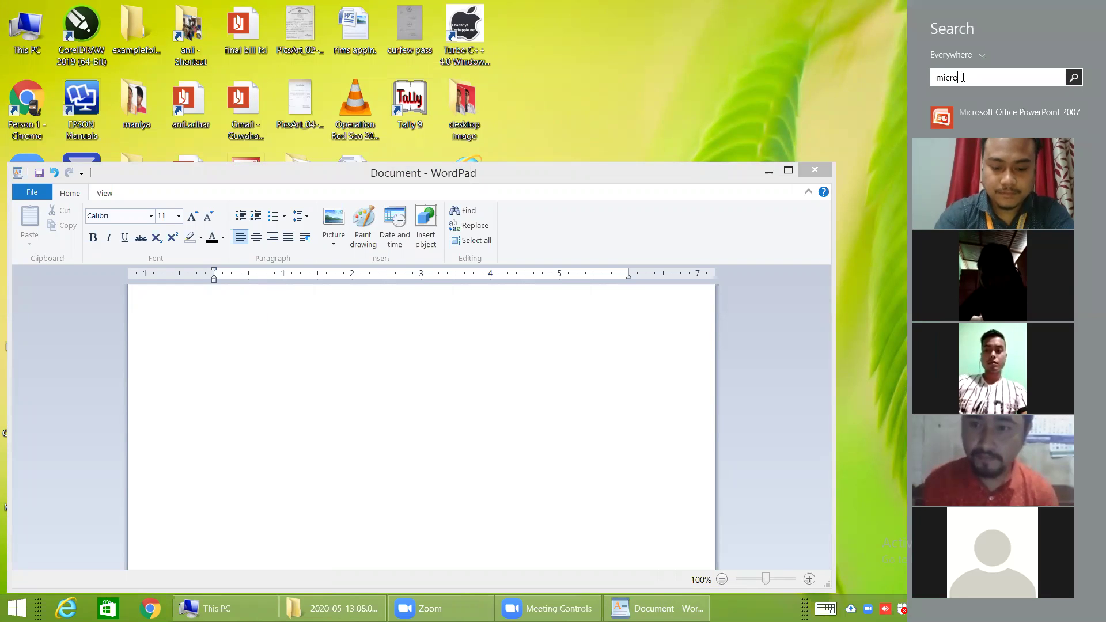
type("s")
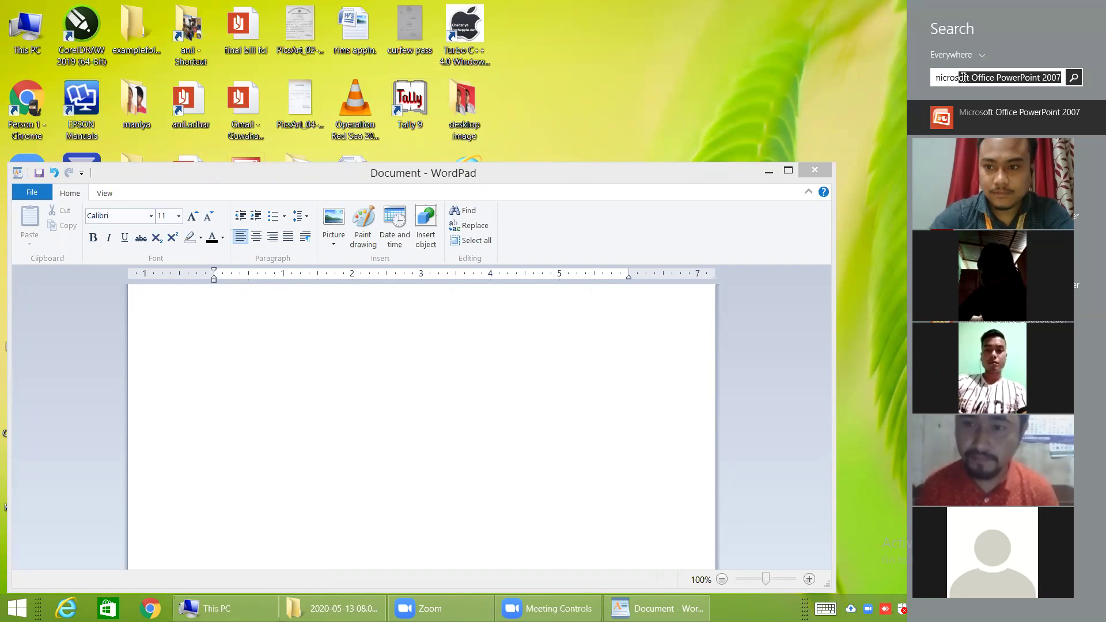
left_click(1016, 132)
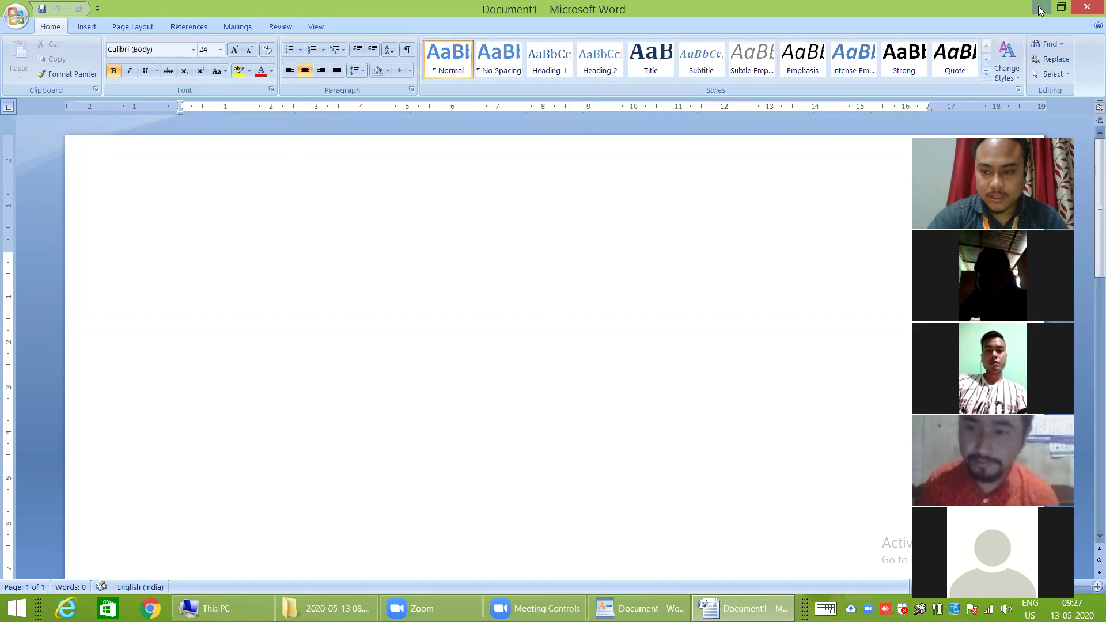
Step: Restore the Word window to a smaller size and arrange it below the WordPad ribbon so both programs' ribbons show together
left_click(1060, 7)
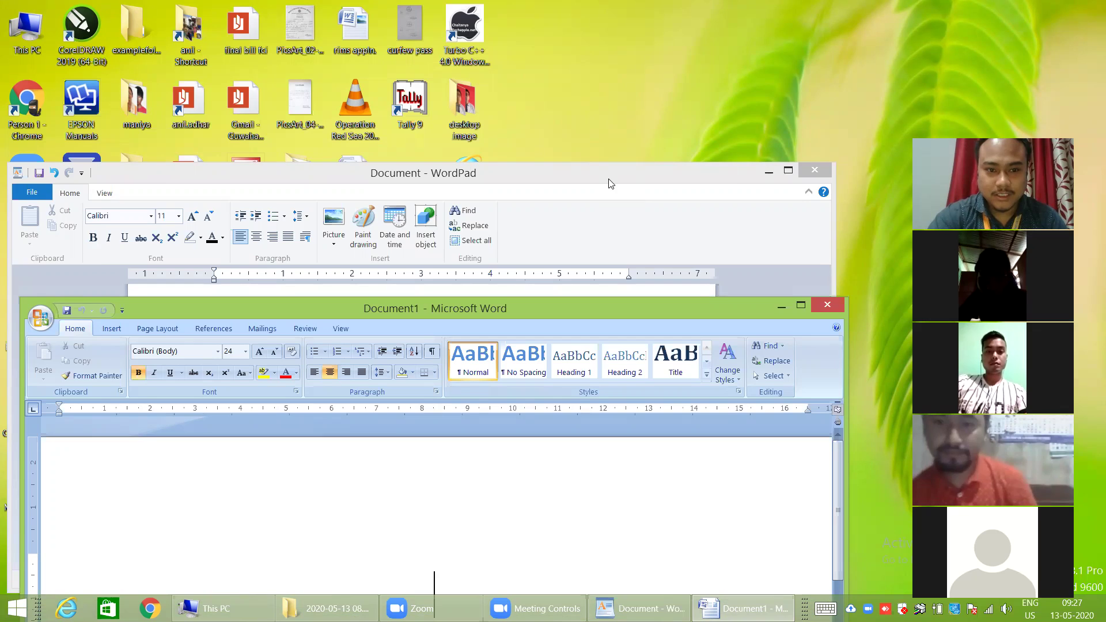
left_click_drag(610, 184, 651, 91)
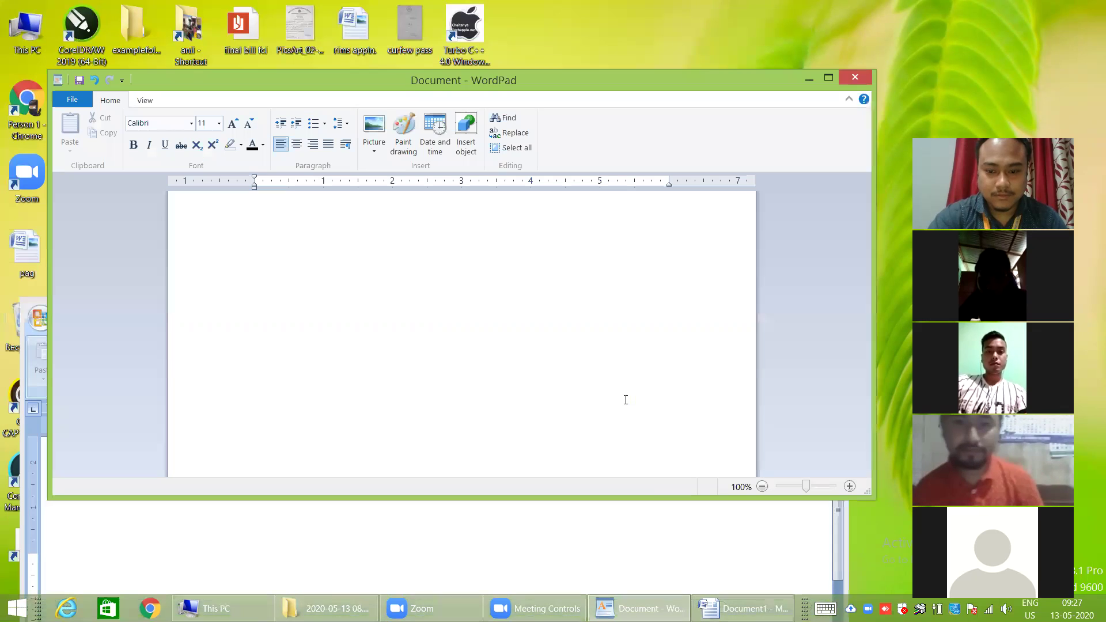
left_click(561, 317)
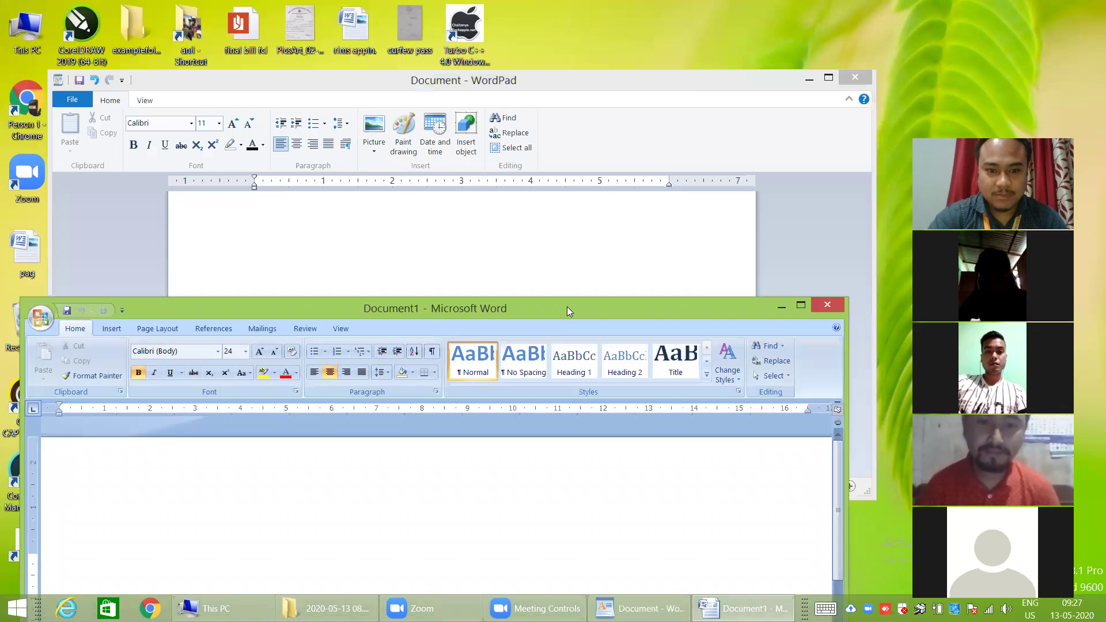
left_click_drag(566, 306, 574, 192)
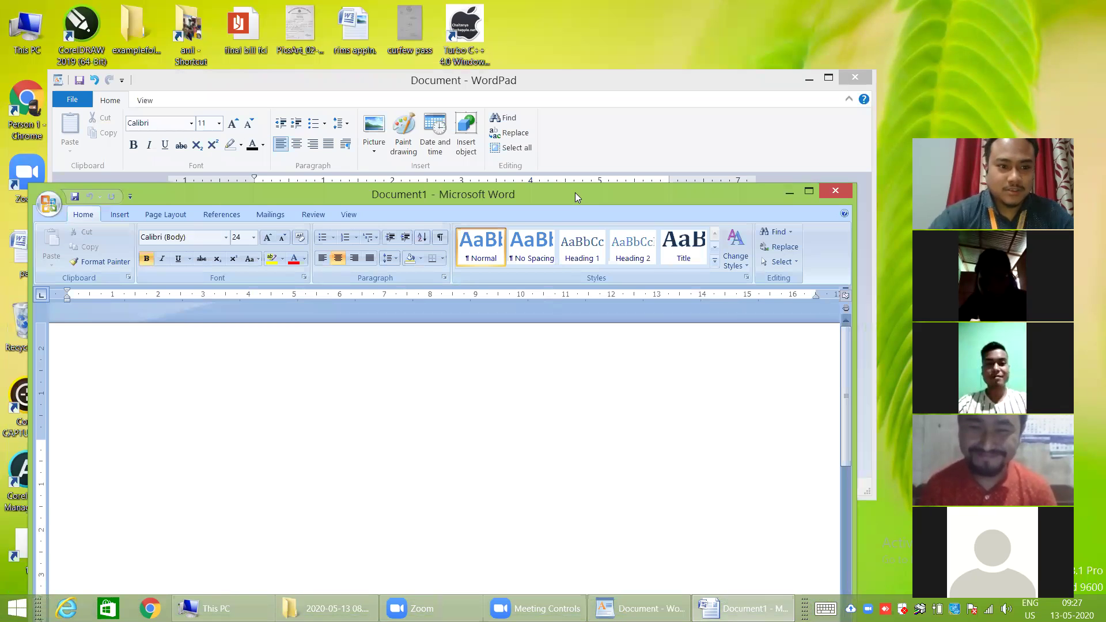
Step: Examine Word's Insert, Page Layout, References, Mailings and Review commands, and compare its Home commands with WordPad's
left_click(118, 215)
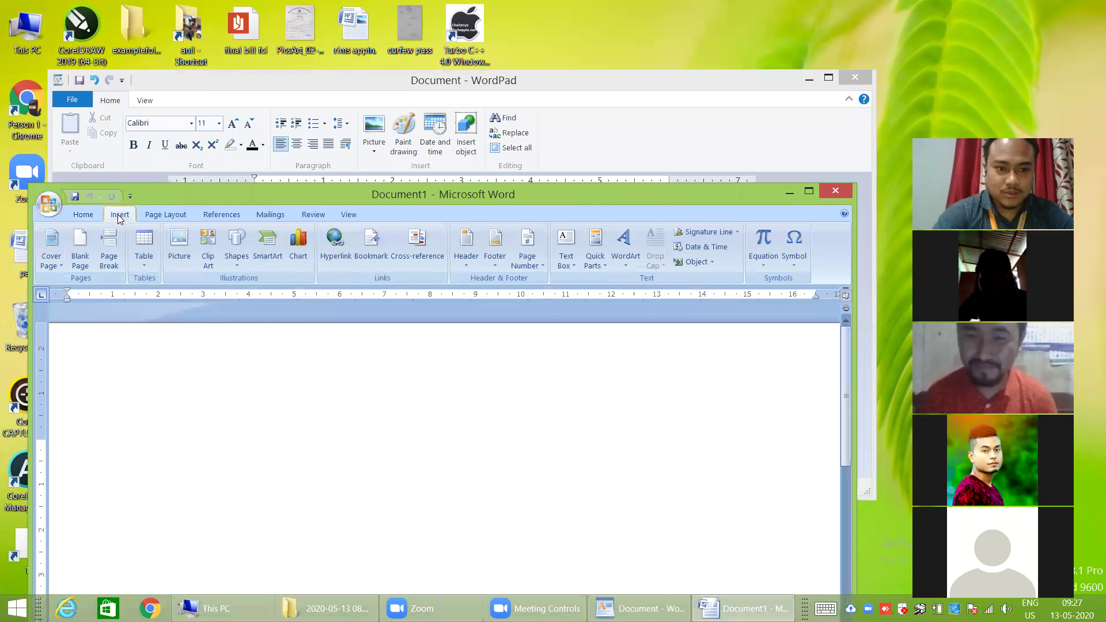
left_click(165, 214)
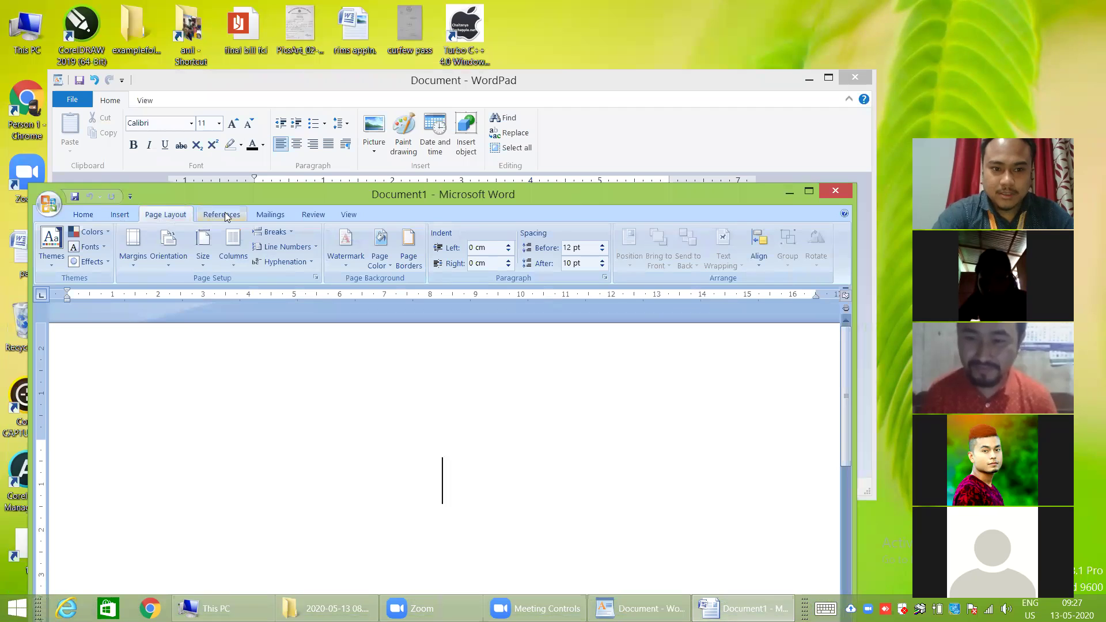
left_click(223, 215)
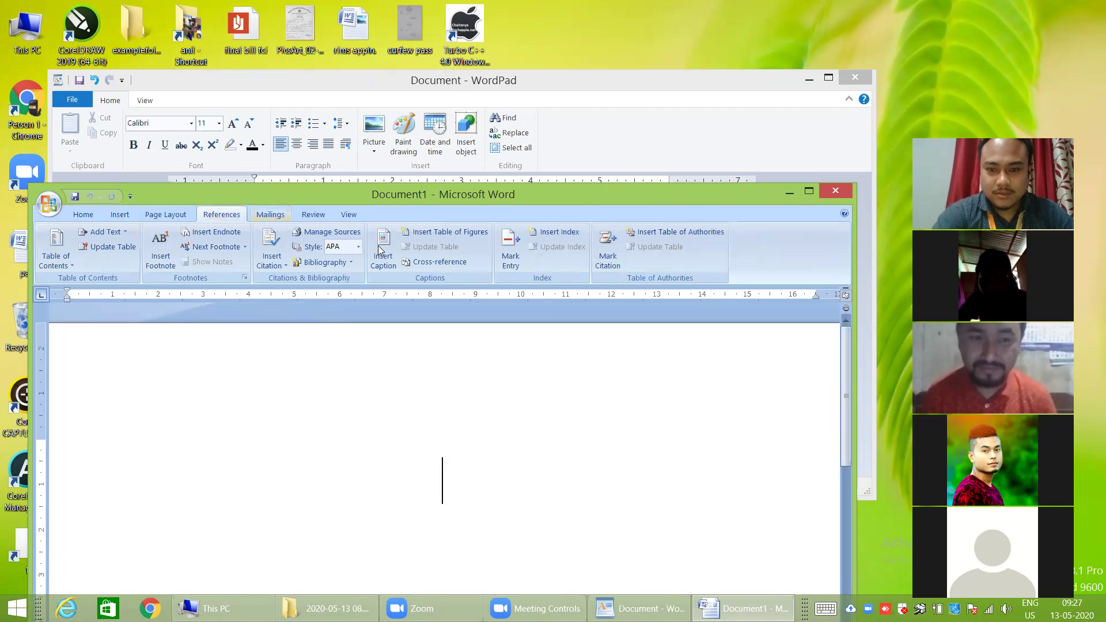
left_click(286, 215)
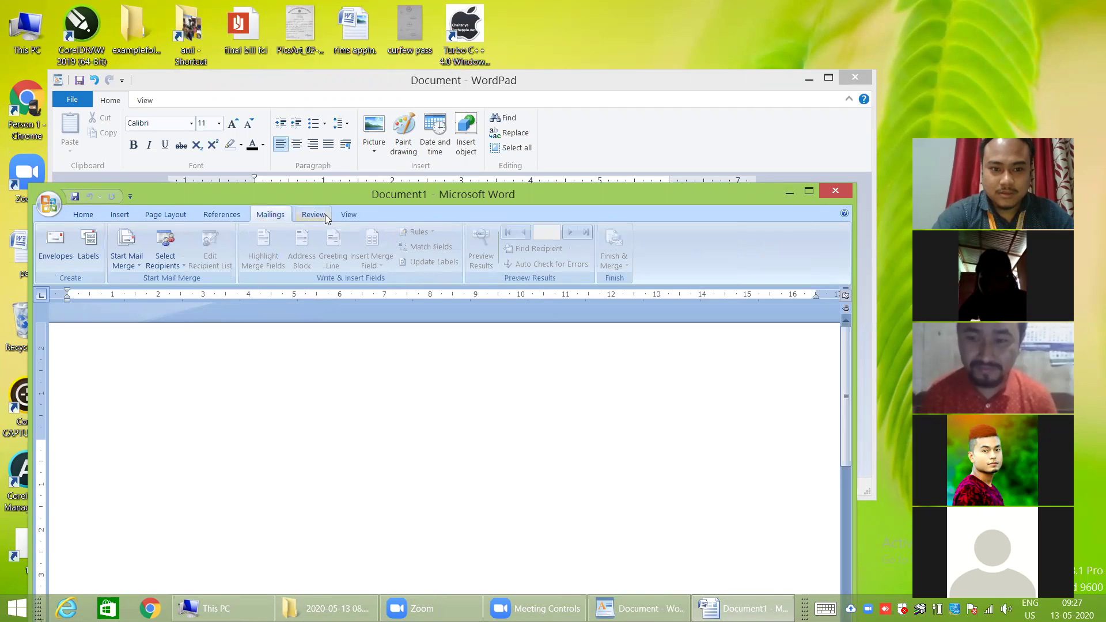
scroll(345, 216, "down", 1)
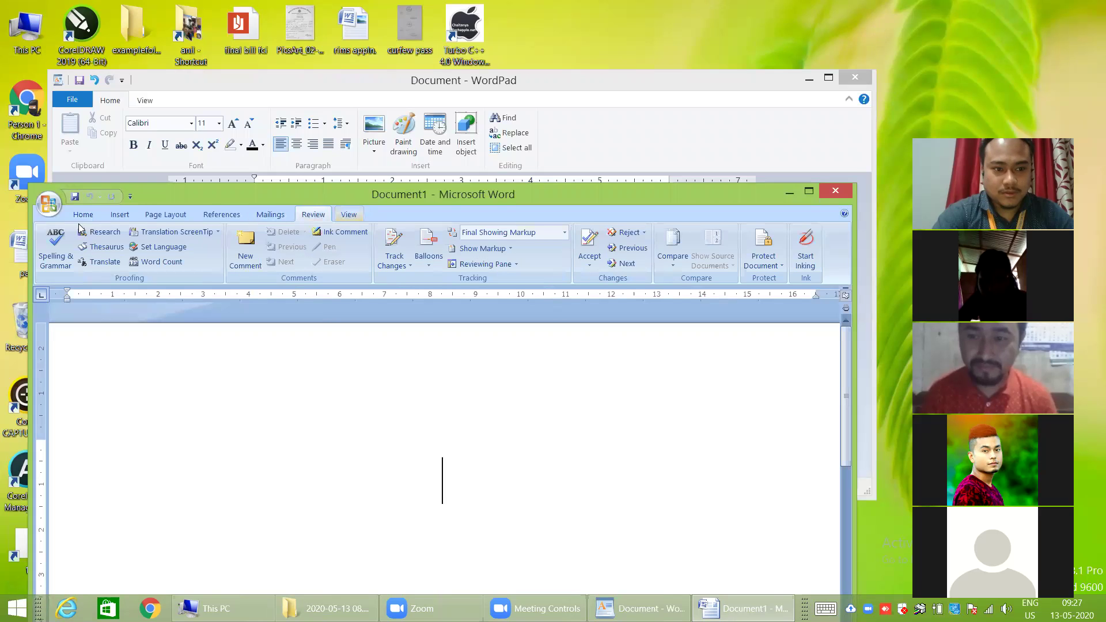
scroll(81, 217, "down", 1)
left_click(81, 216)
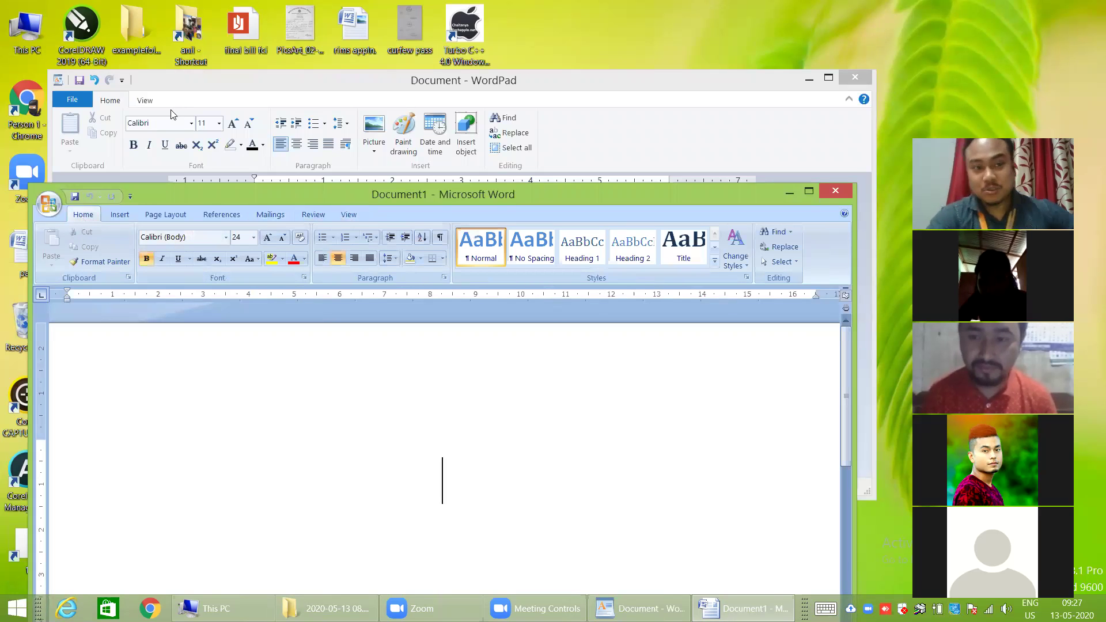
left_click(470, 105)
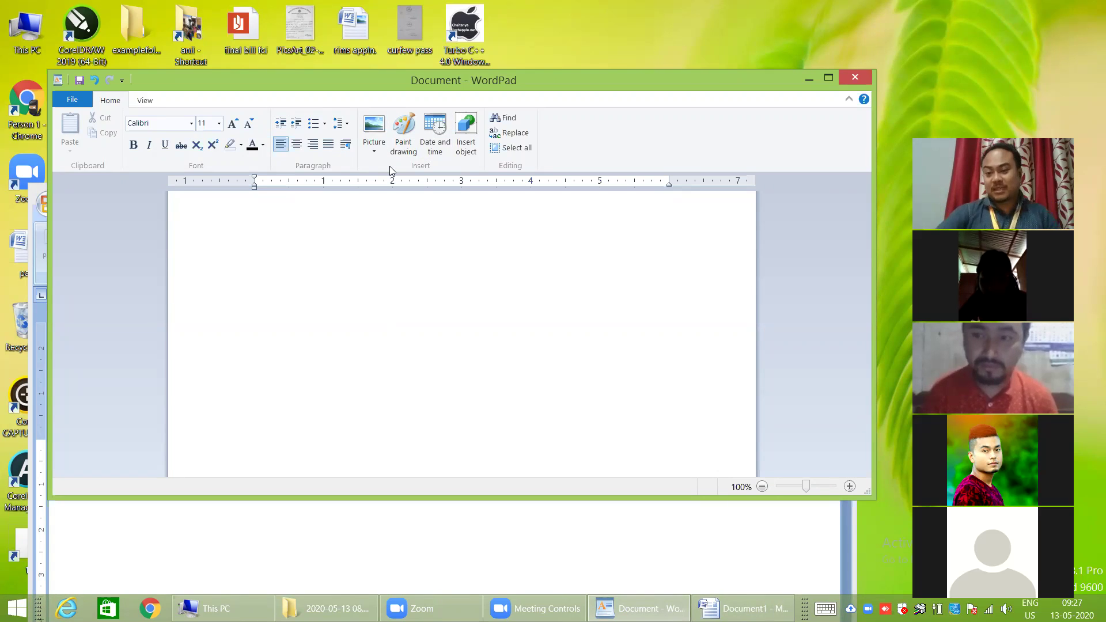
left_click(493, 539)
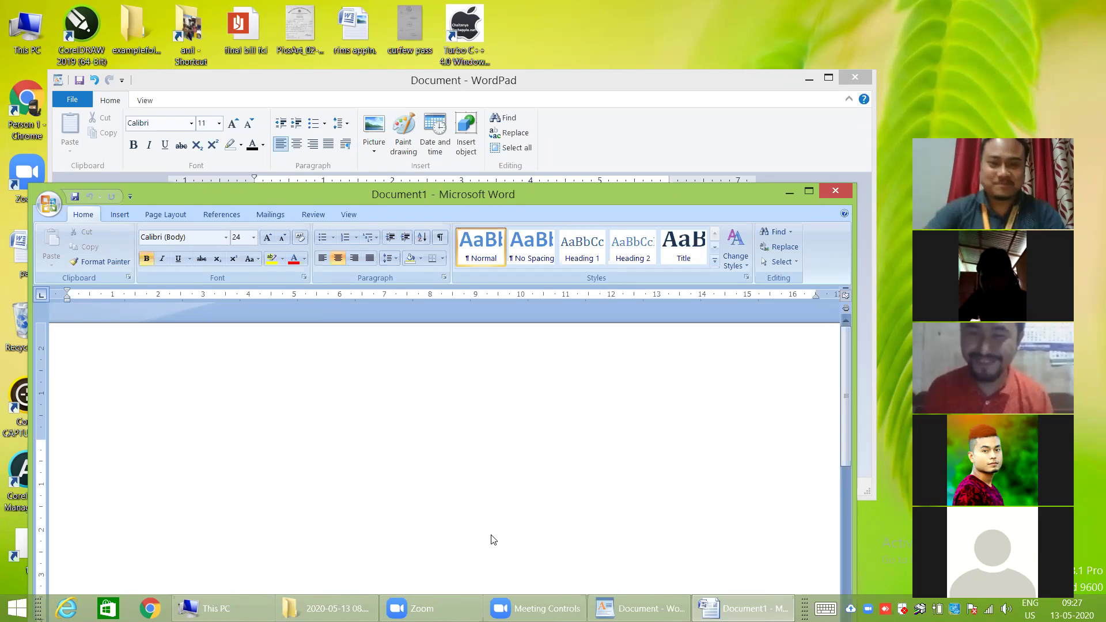
Step: Close the blank Word document and close WordPad without saving its changes, returning to the desktop
left_click(838, 190)
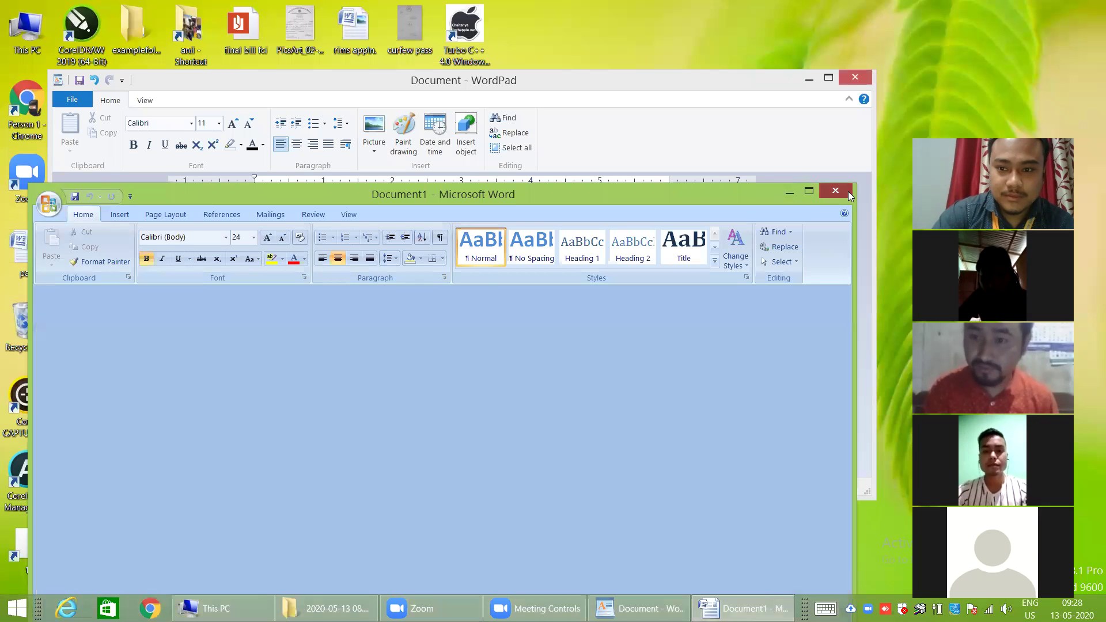
left_click(857, 77)
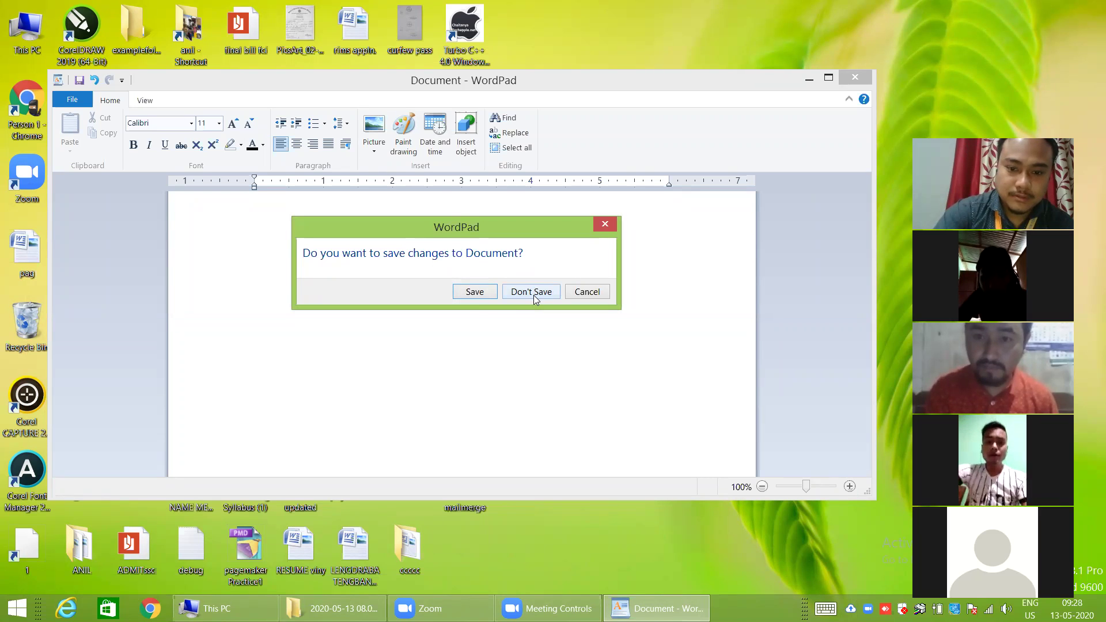
left_click(533, 295)
right_click(669, 171)
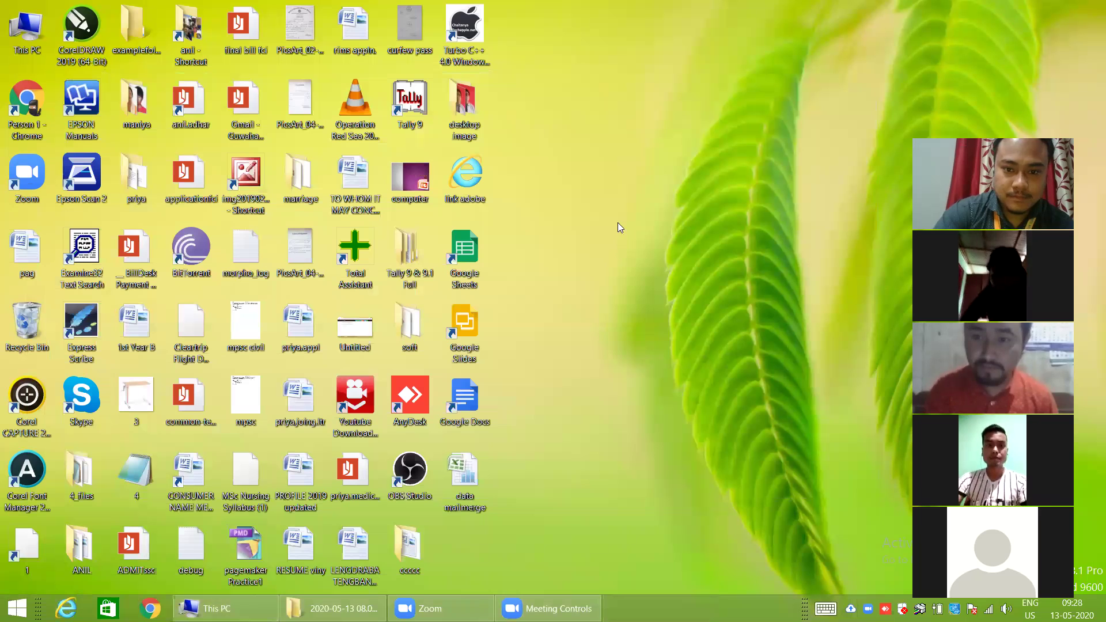